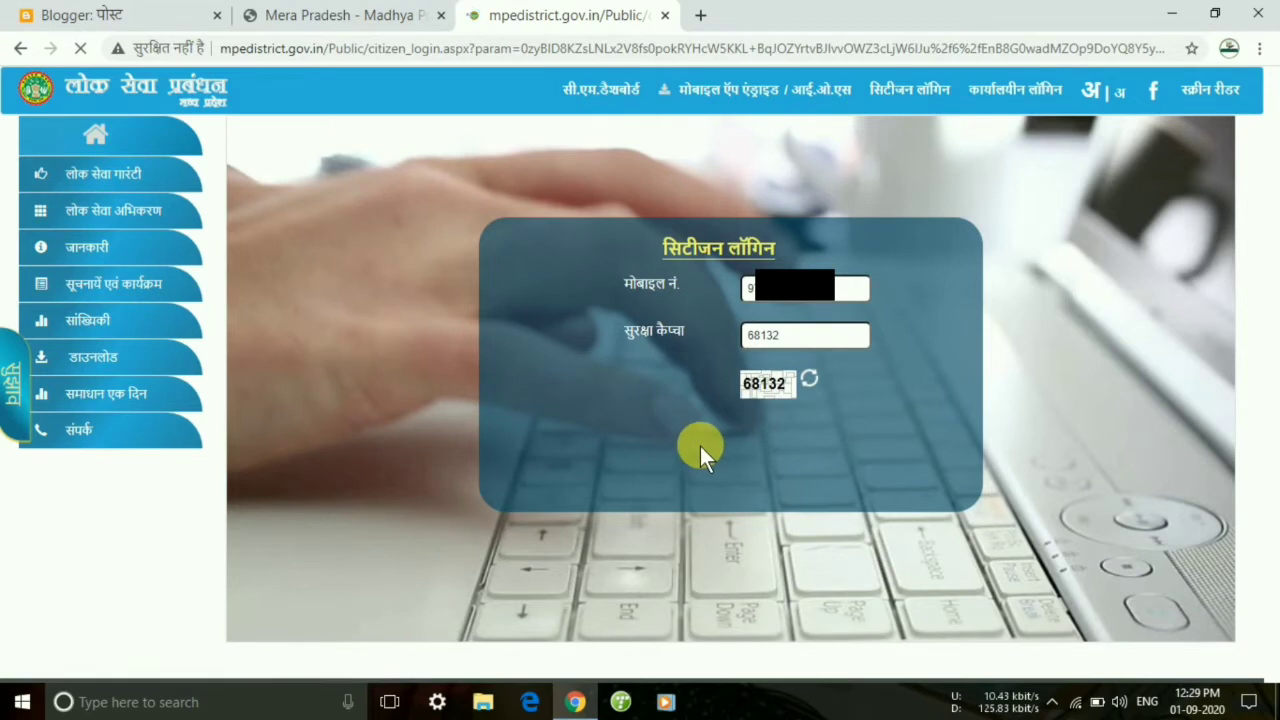
# Step: Enter the received one-time password and verify it to log in
pyautogui.click(630, 482)
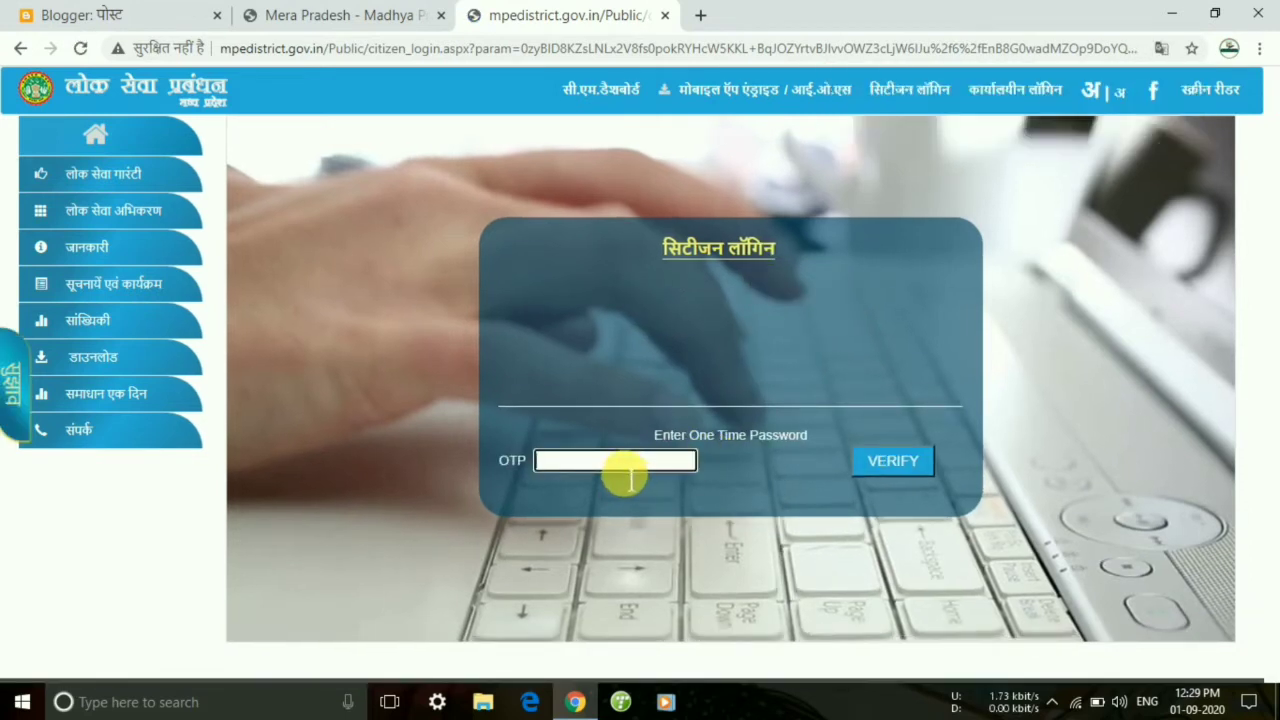
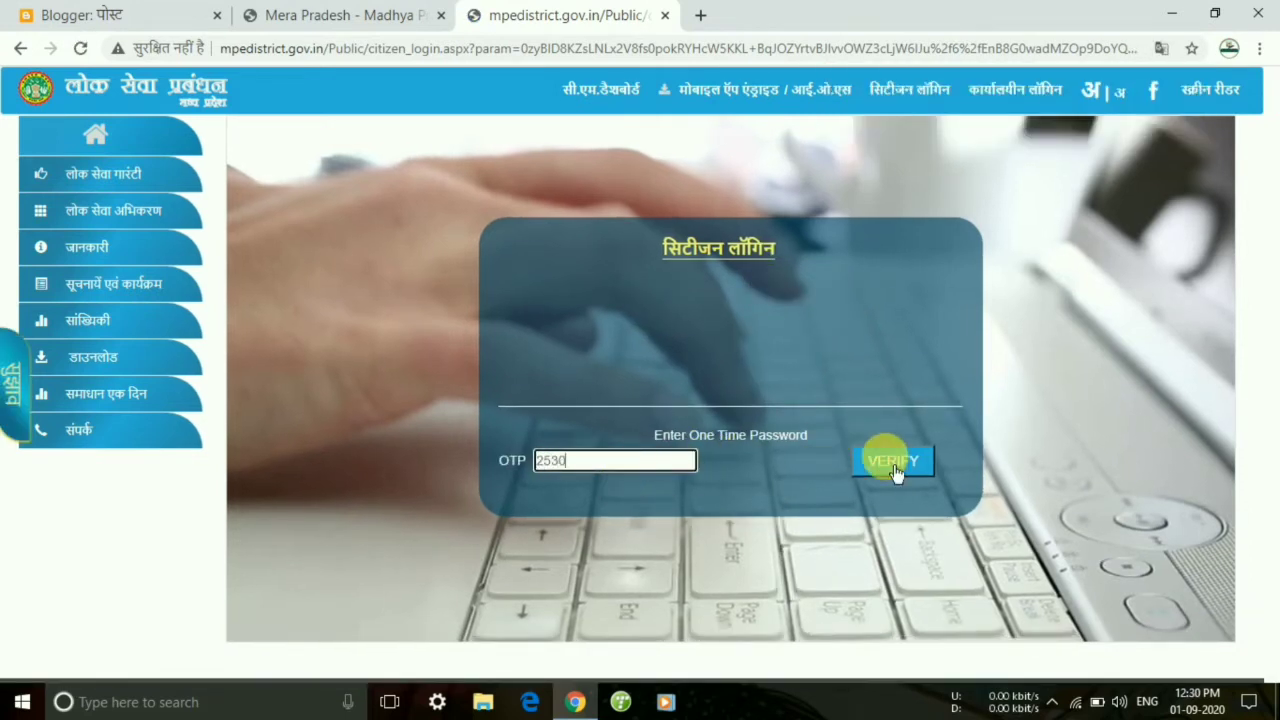
pyautogui.click(892, 462)
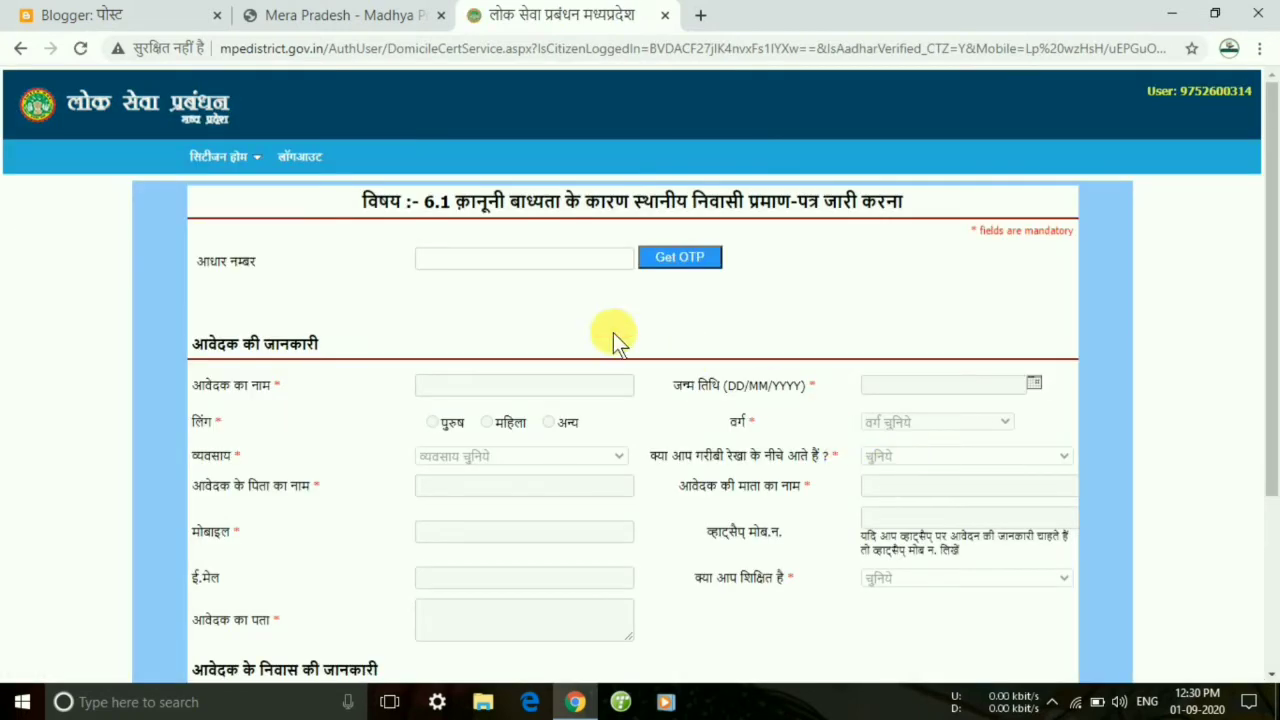
# Step: Enter the applicant's Aadhaar number, request an OTP and type the received verification code
pyautogui.click(443, 262)
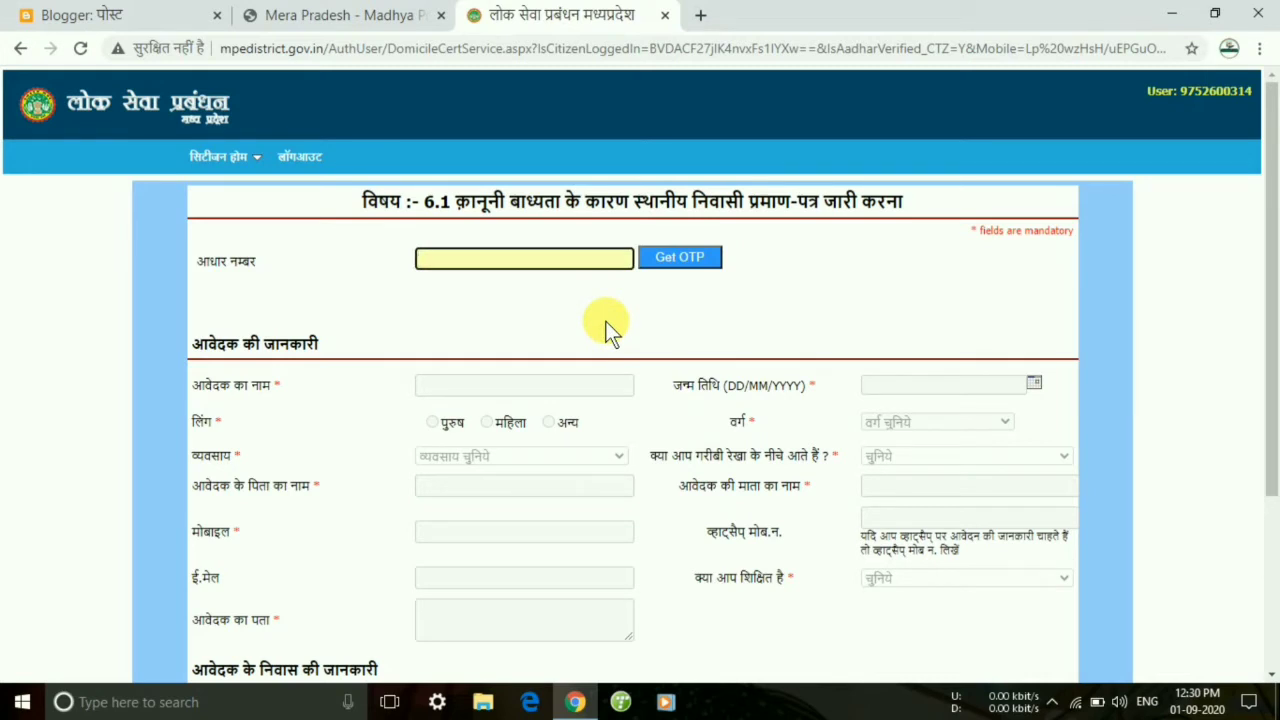
pyautogui.write('7')
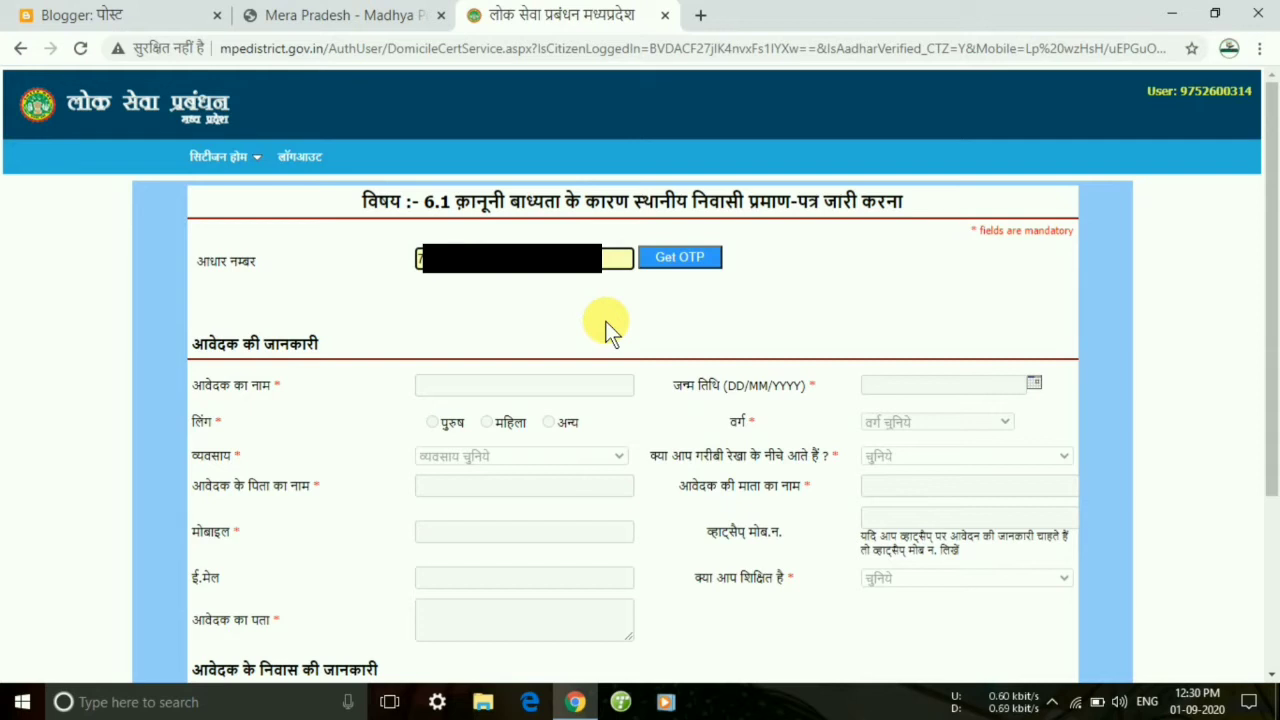
pyautogui.click(677, 259)
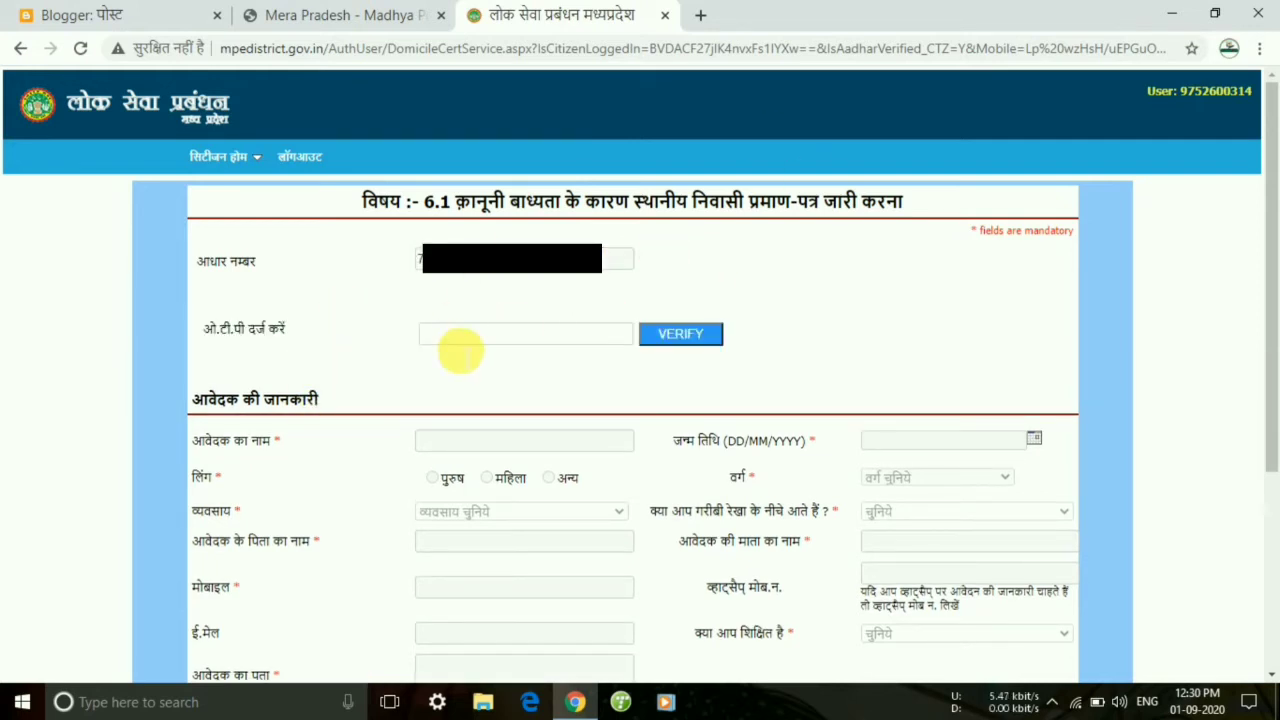
pyautogui.click(430, 333)
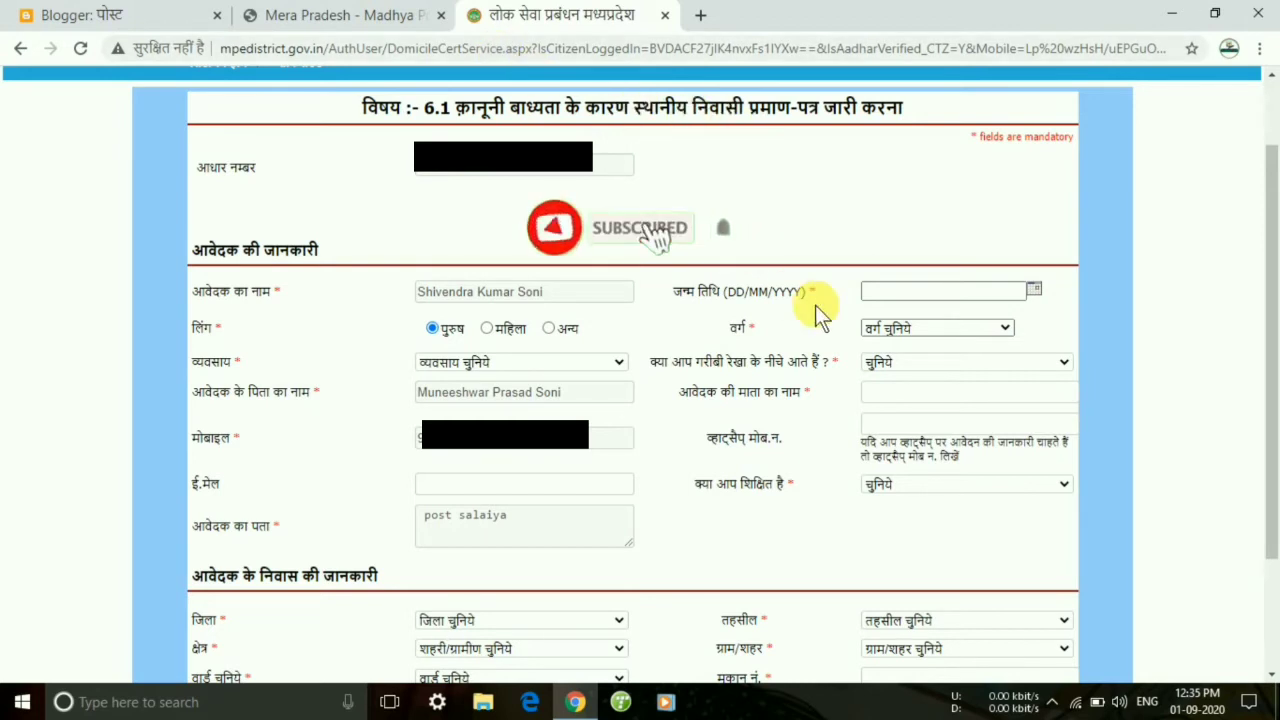
pyautogui.click(894, 291)
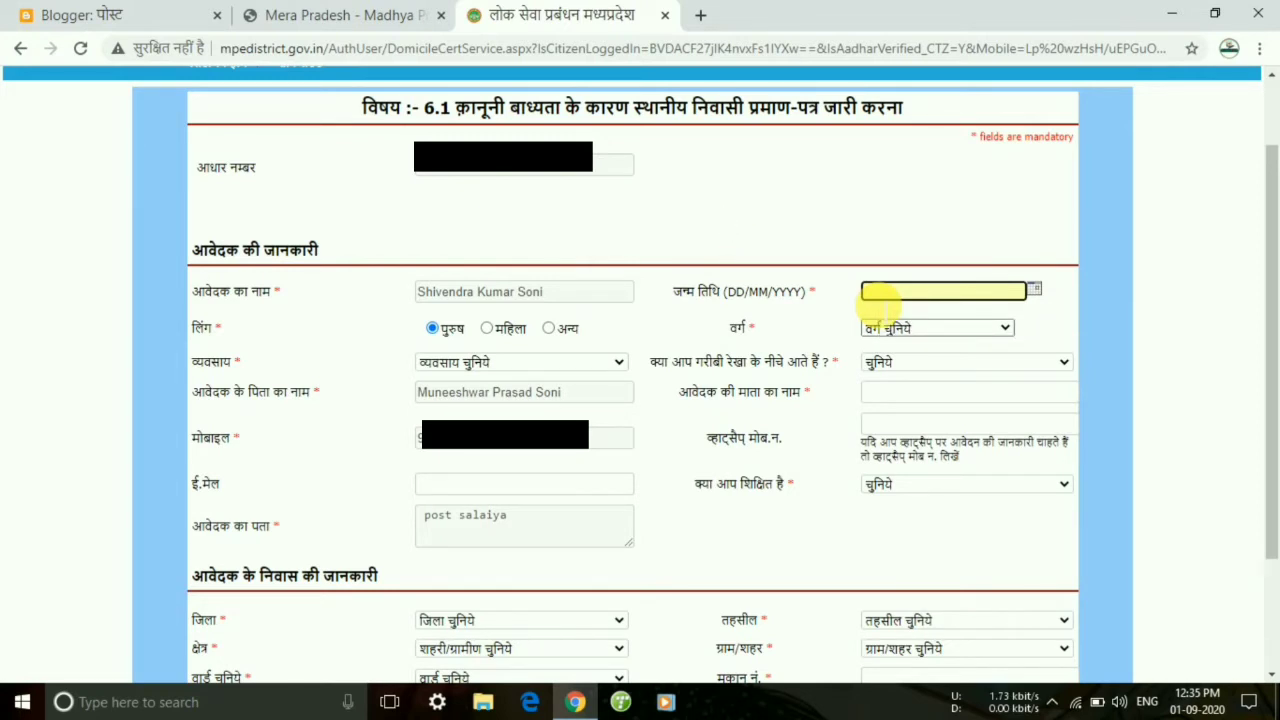
pyautogui.click(1034, 289)
pyautogui.click(916, 315)
pyautogui.click(996, 313)
pyautogui.scroll(4, 998, 520)
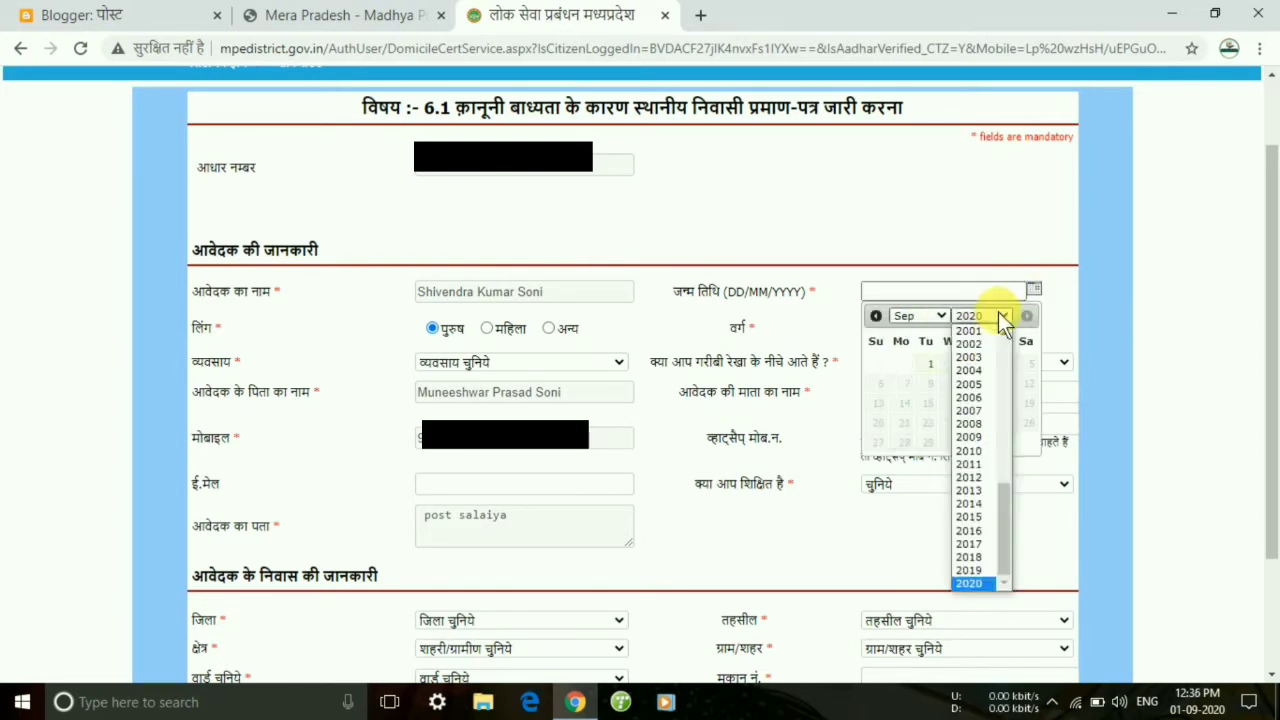
pyautogui.scroll(-4, 996, 500)
pyautogui.scroll(1, 980, 360)
pyautogui.click(978, 360)
pyautogui.click(927, 317)
pyautogui.click(920, 454)
pyautogui.click(903, 383)
# Step: Set category पिछड़ा वर्ग, occupation विद्यार्थी and below-poverty-line हाँ
pyautogui.click(962, 330)
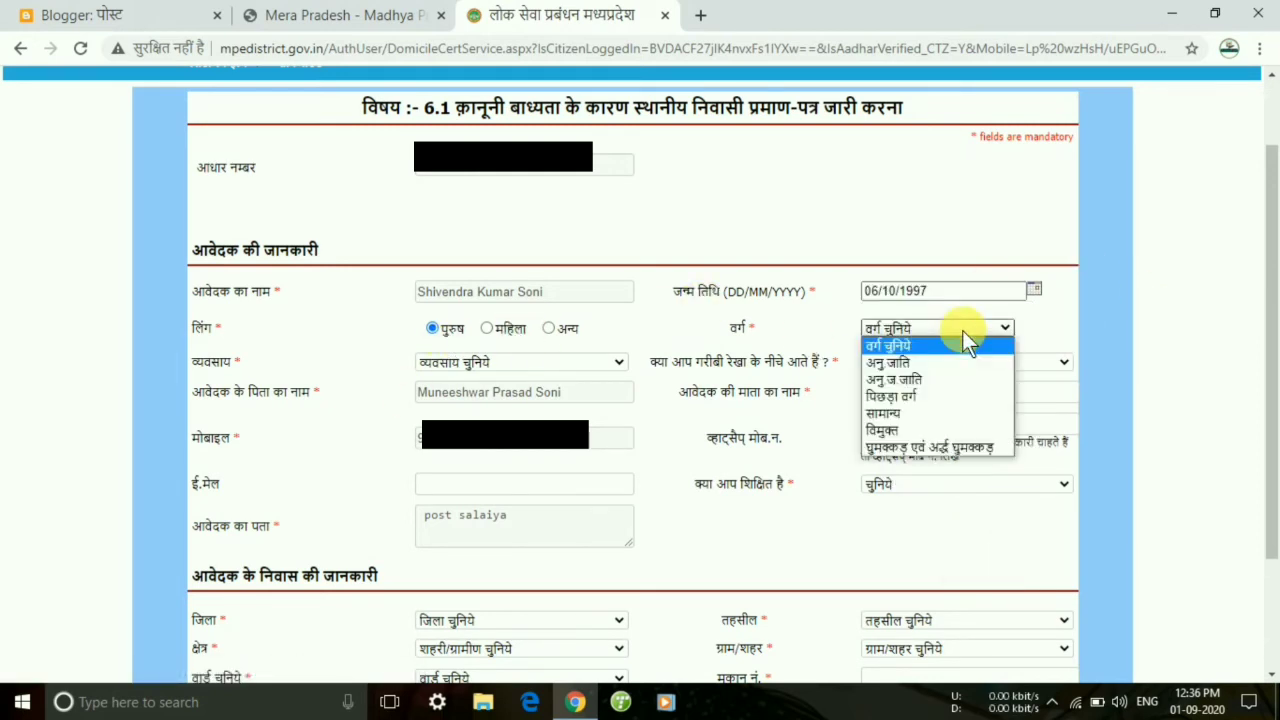
pyautogui.click(912, 395)
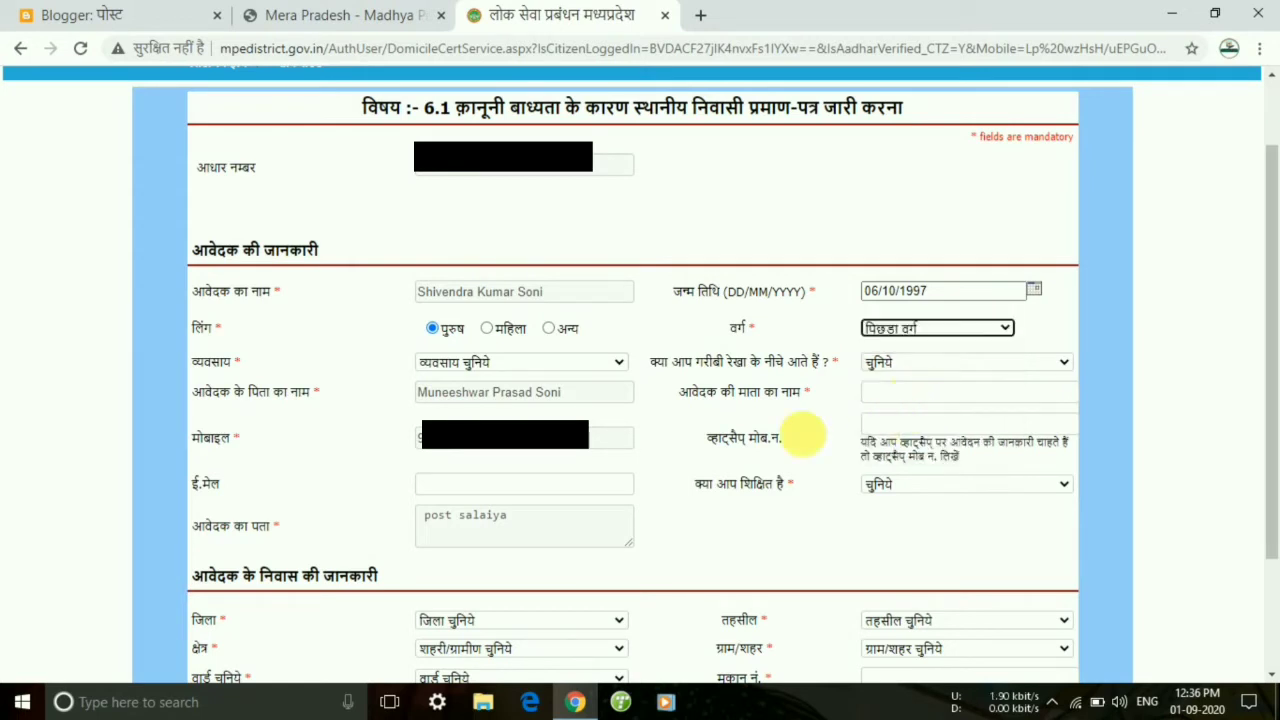
pyautogui.click(579, 363)
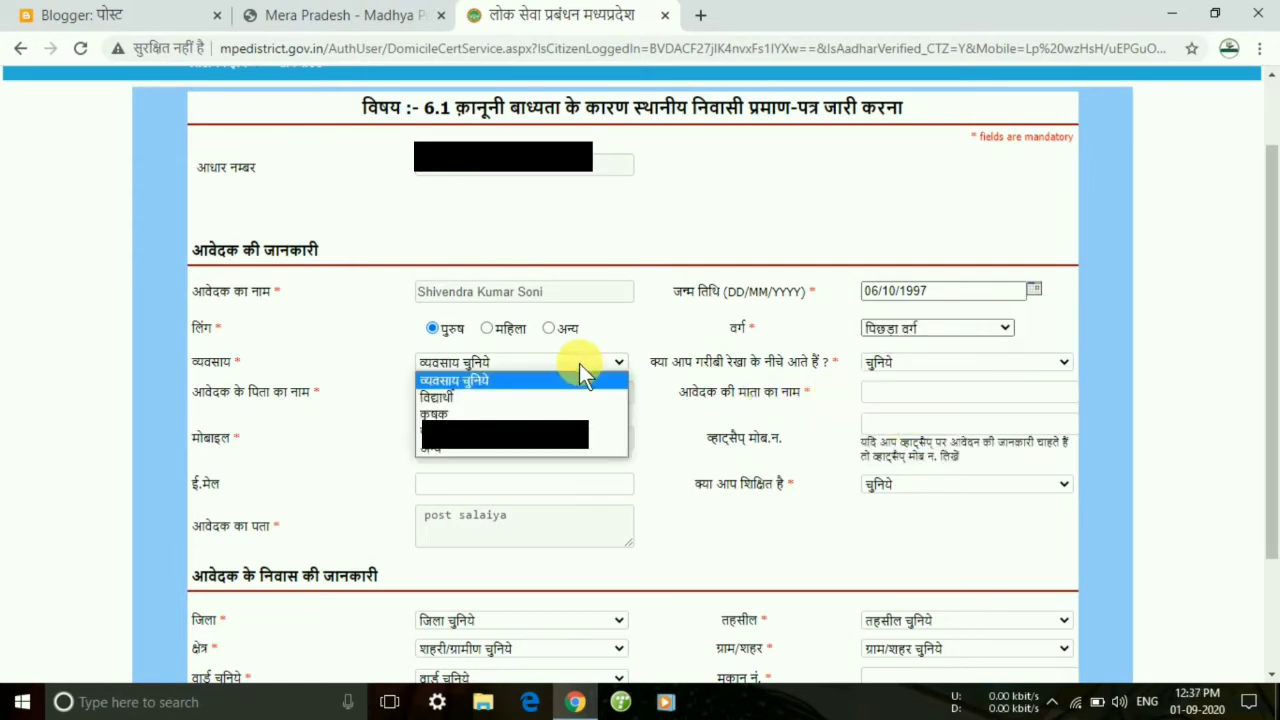
pyautogui.click(540, 396)
pyautogui.click(612, 364)
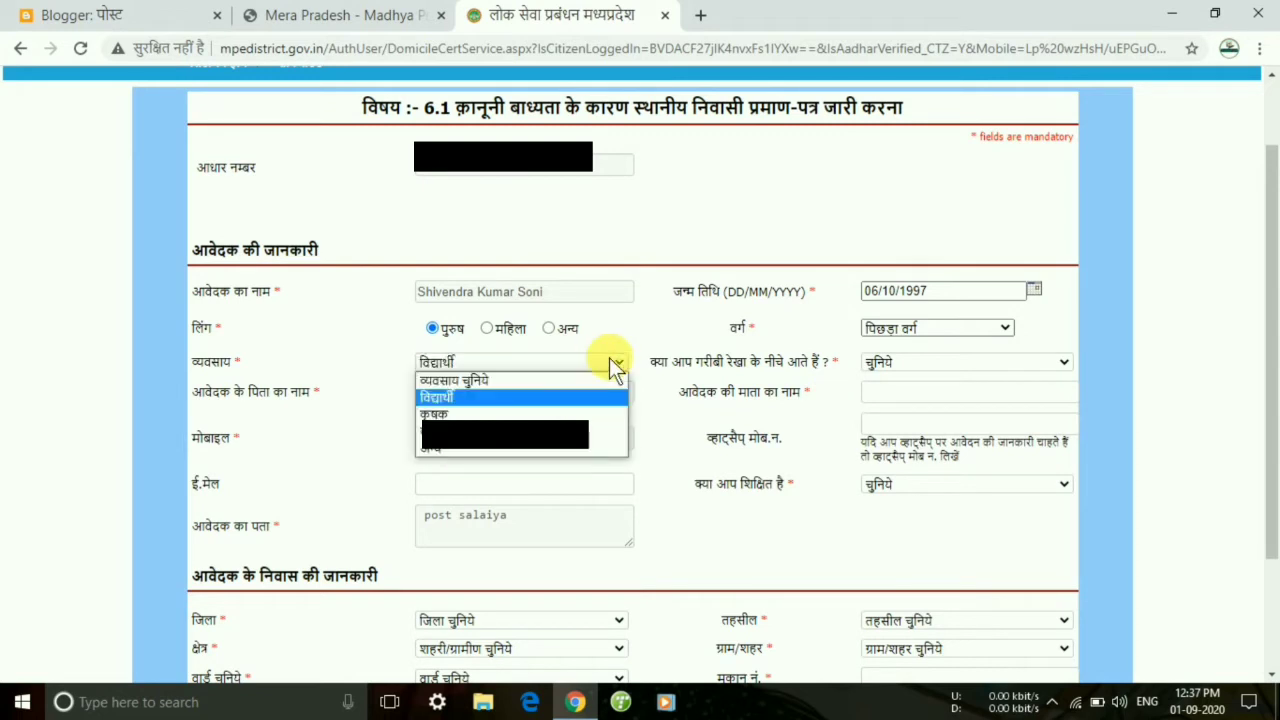
pyautogui.click(612, 364)
pyautogui.click(981, 361)
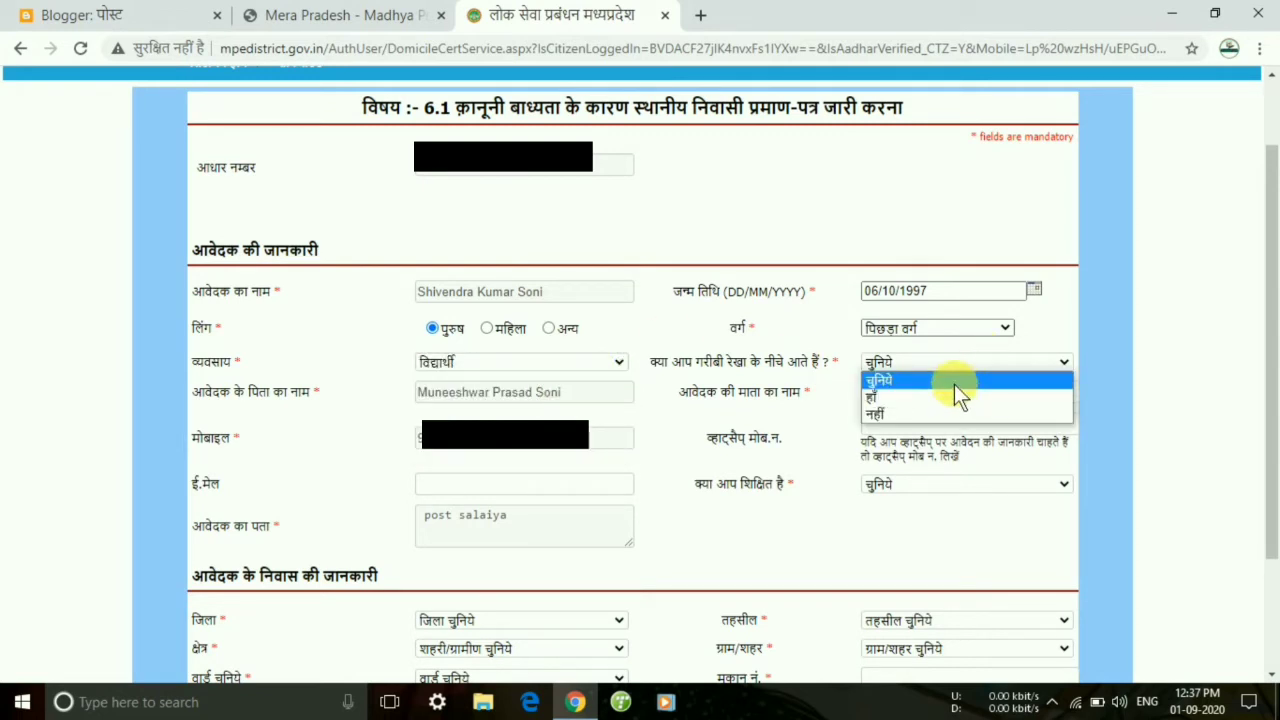
pyautogui.click(953, 396)
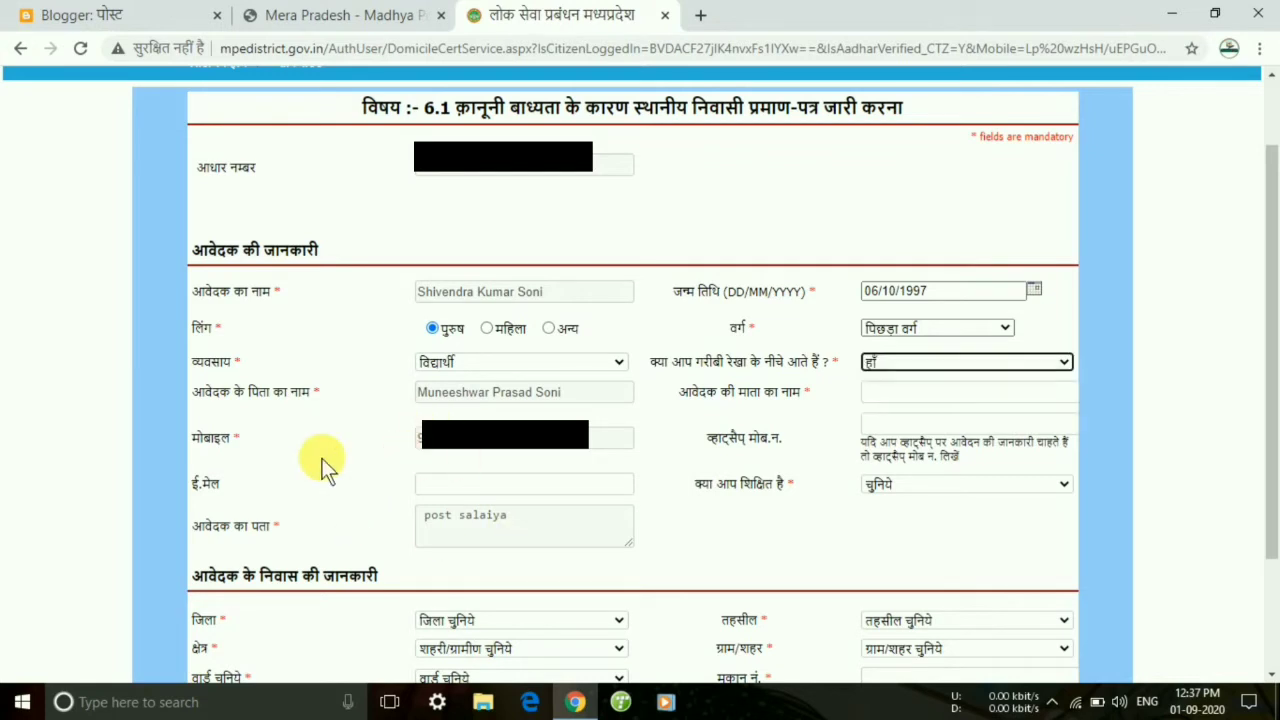
pyautogui.click(895, 395)
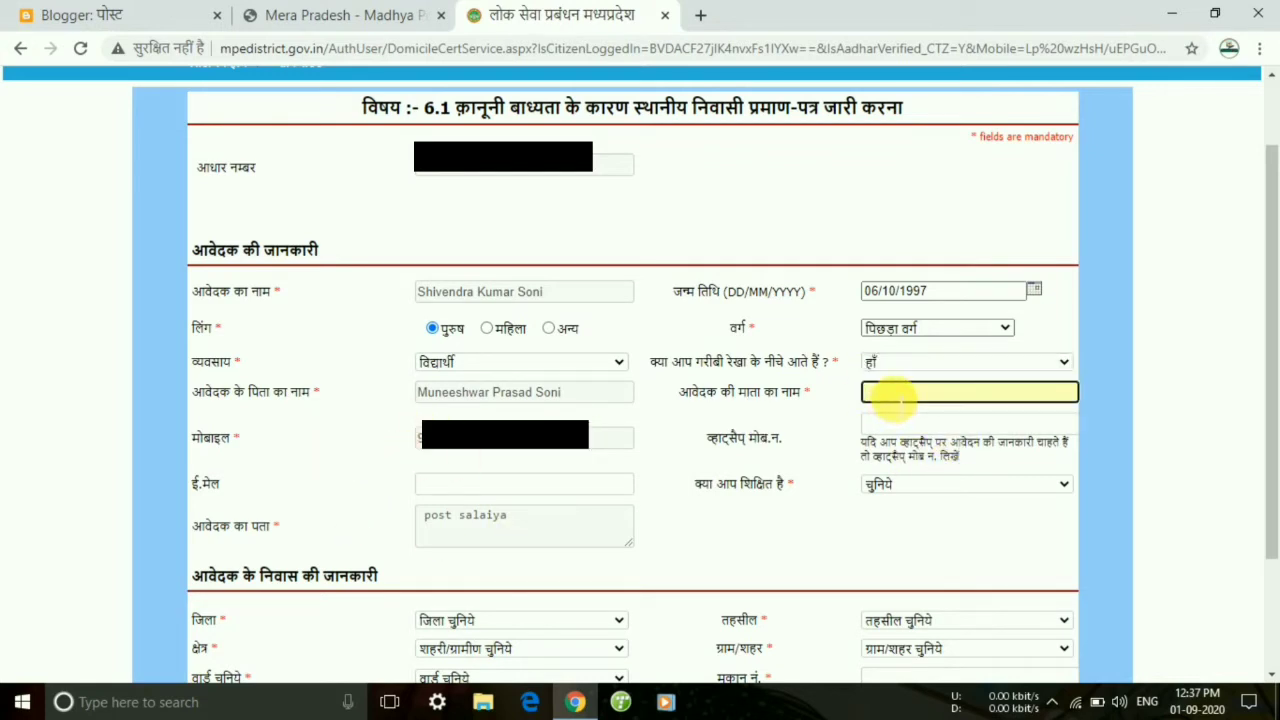
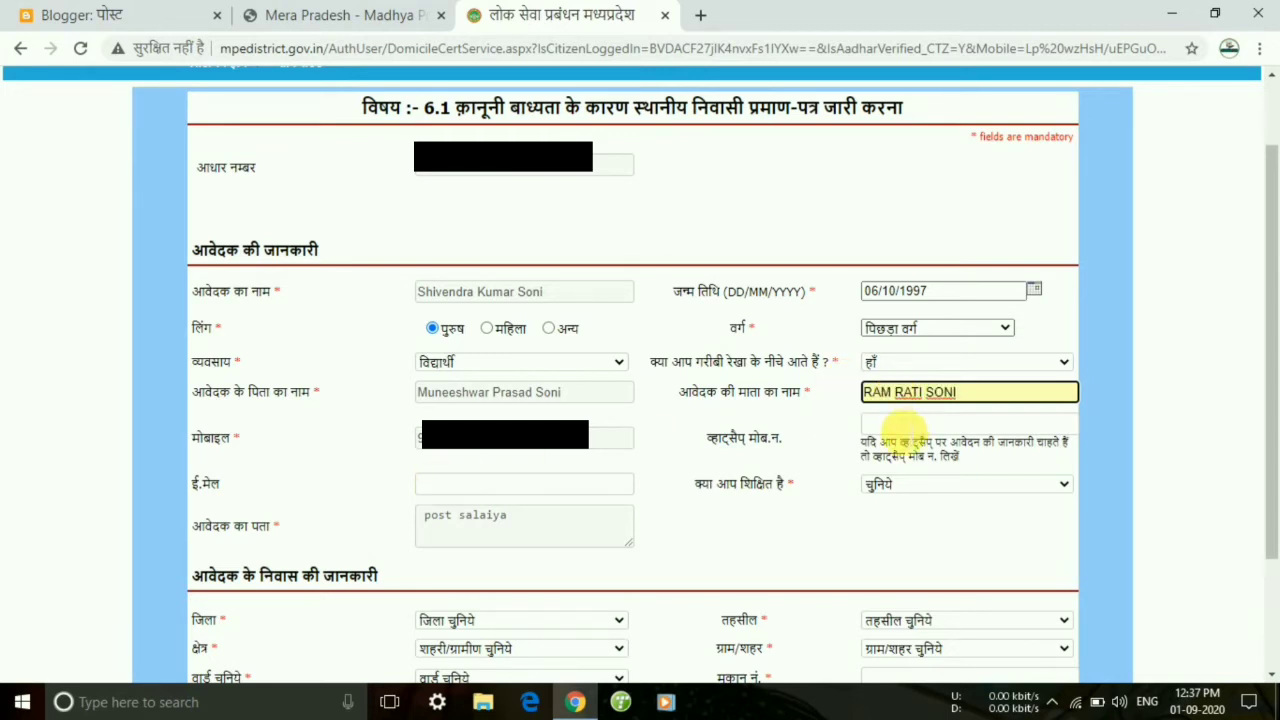
# Step: Enter the mother's full name, the WhatsApp mobile number and the e-mail address, then set educated to हाँ
pyautogui.click(895, 425)
pyautogui.write('97')
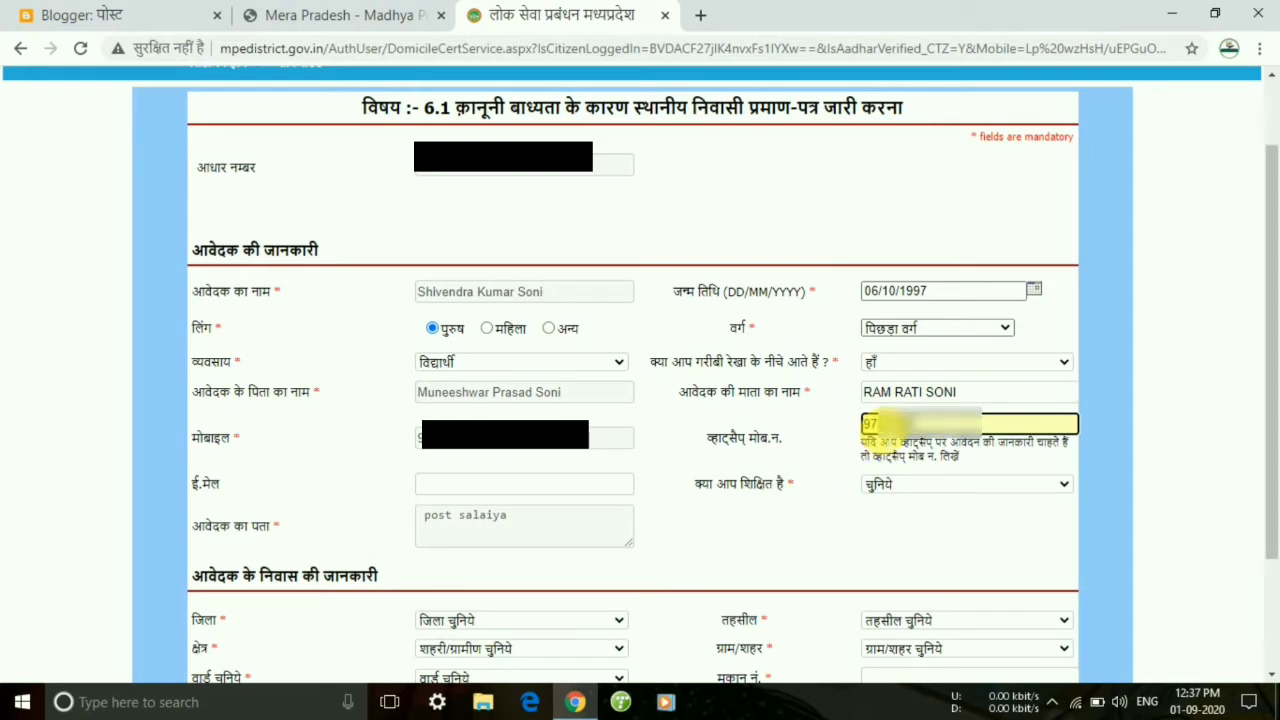
pyautogui.click(492, 480)
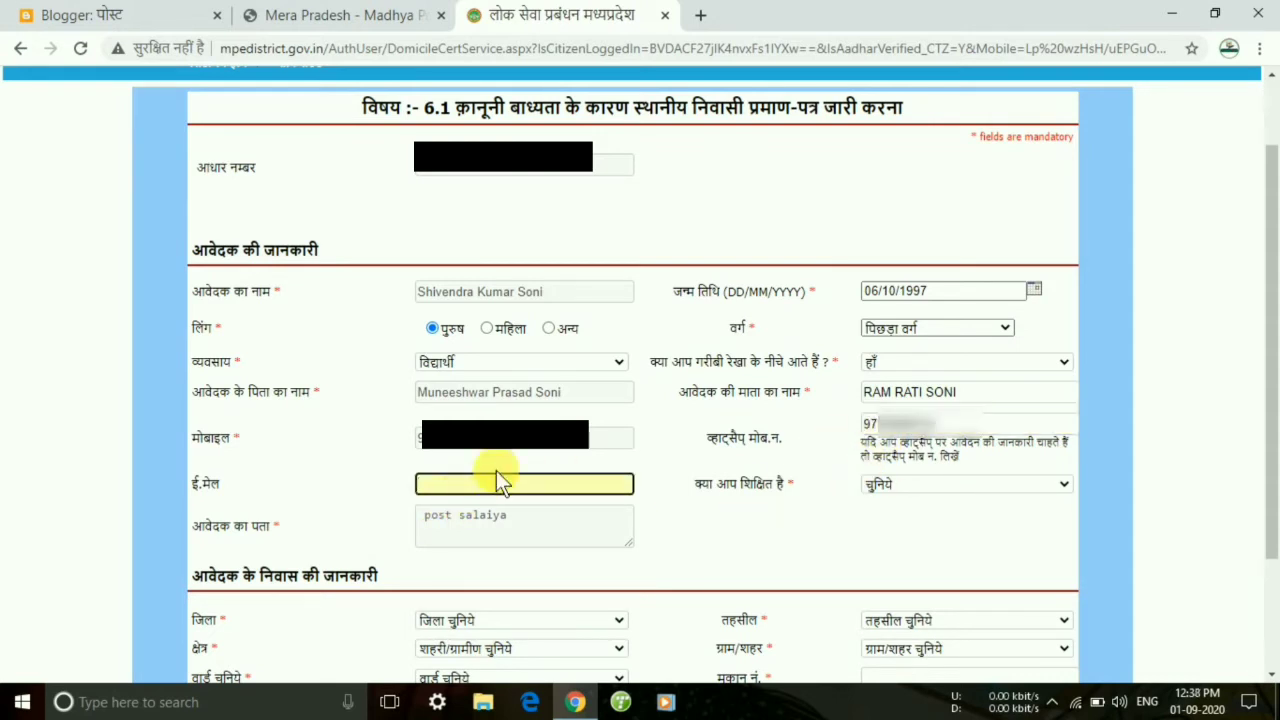
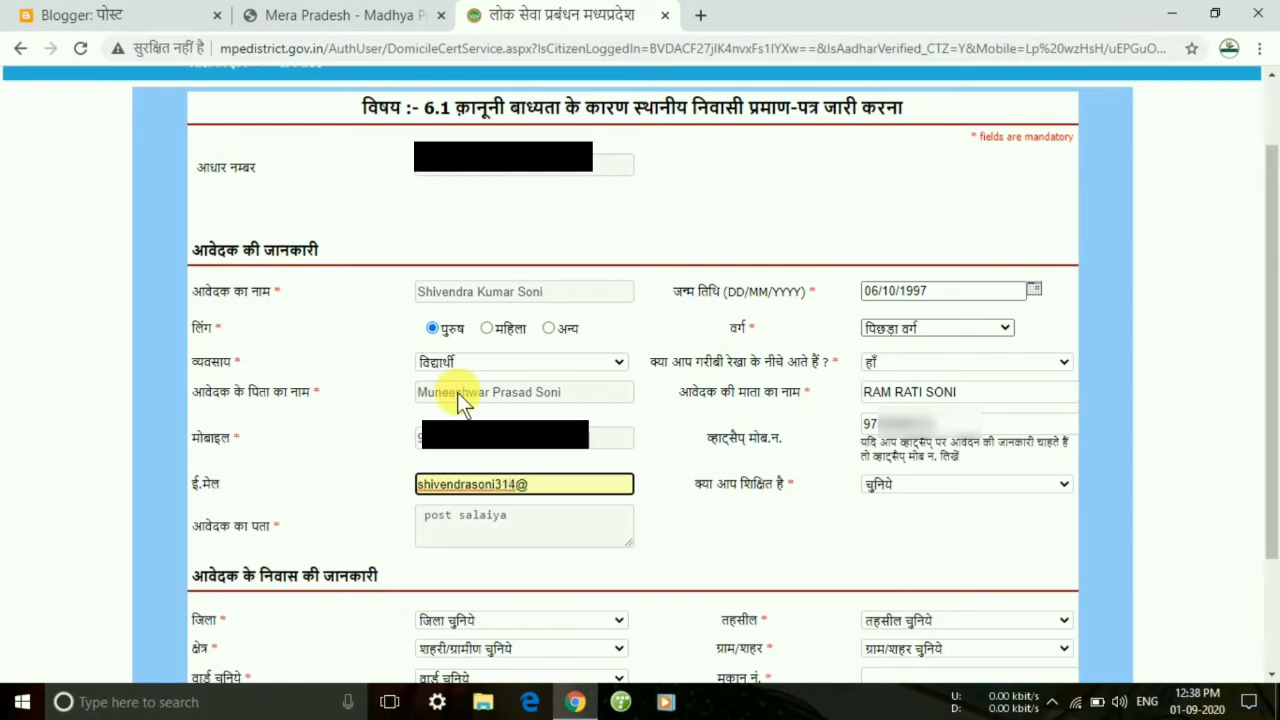
pyautogui.click(488, 523)
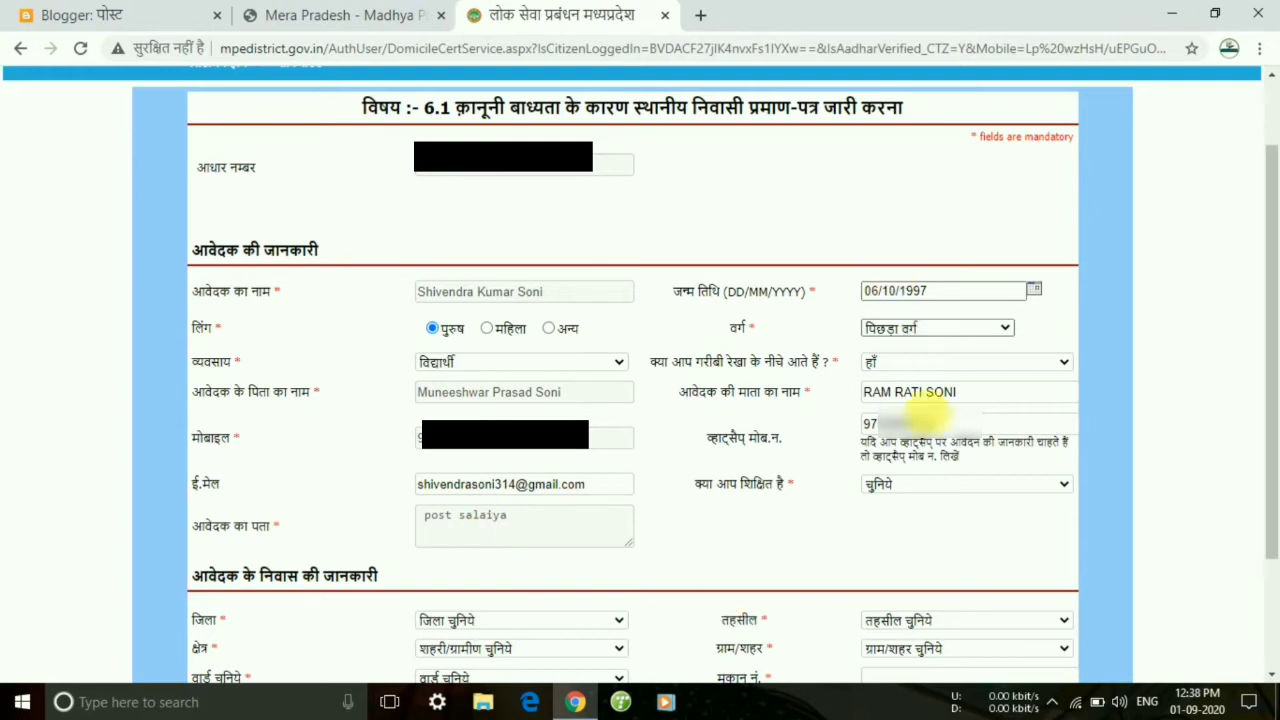
pyautogui.click(930, 487)
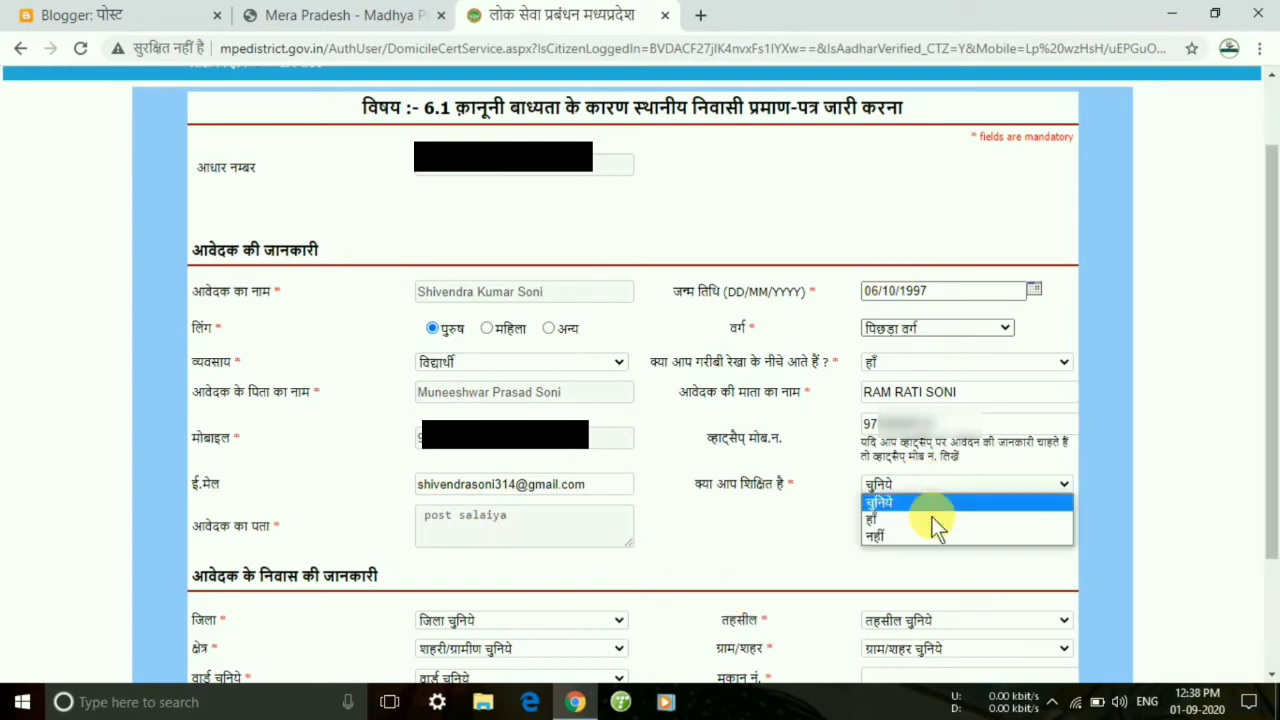
pyautogui.click(927, 520)
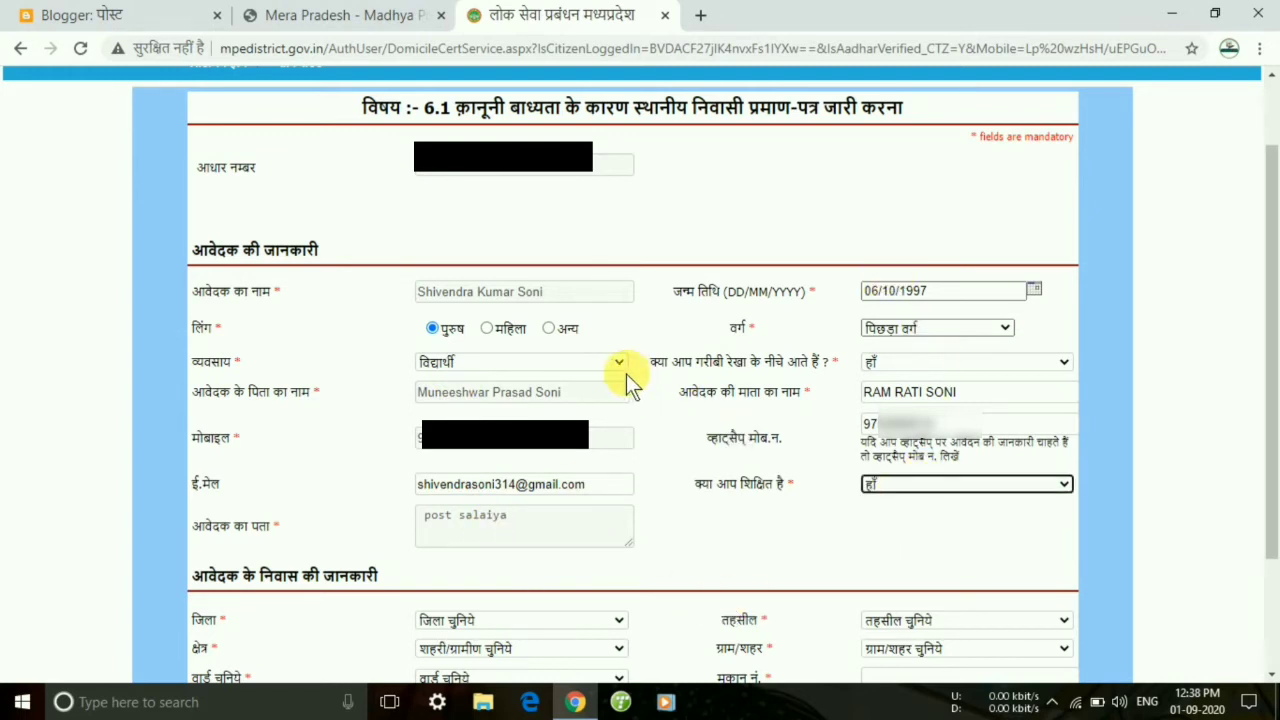
# Step: Choose the residence district, tehsil, ग्रामीण area type and village
pyautogui.scroll(-1, 636, 422)
pyautogui.scroll(-1, 638, 421)
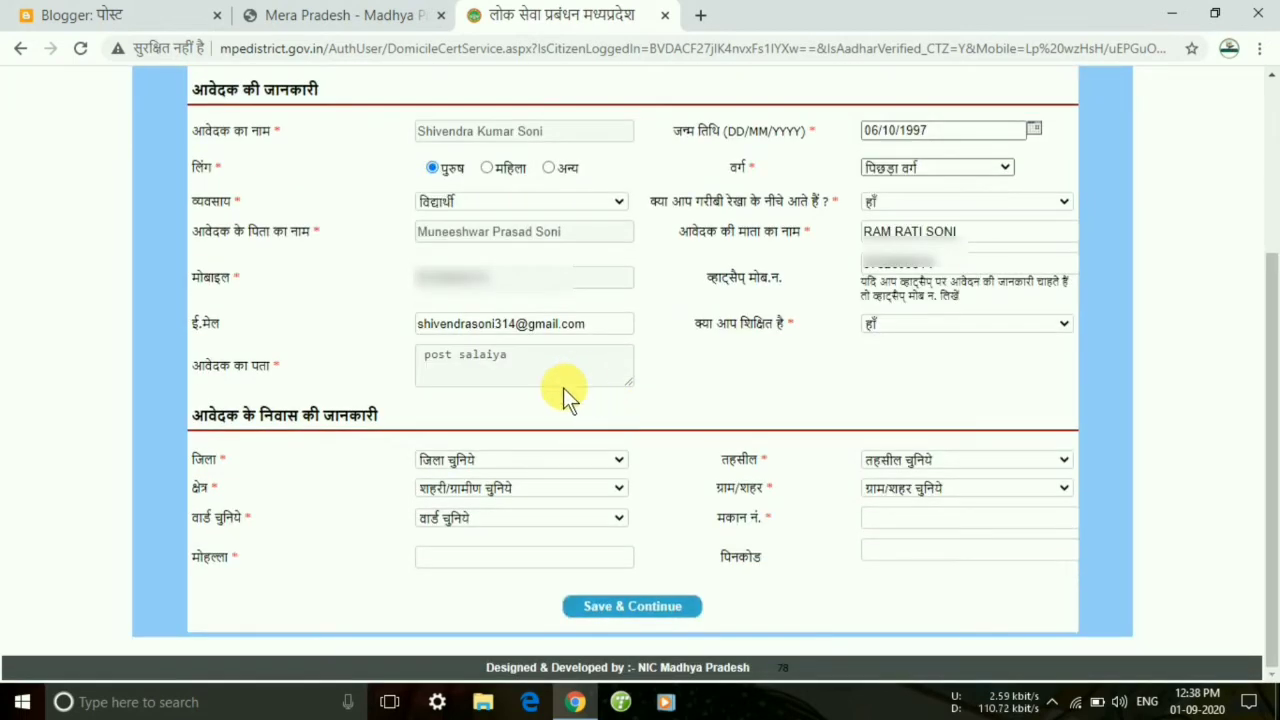
pyautogui.click(483, 460)
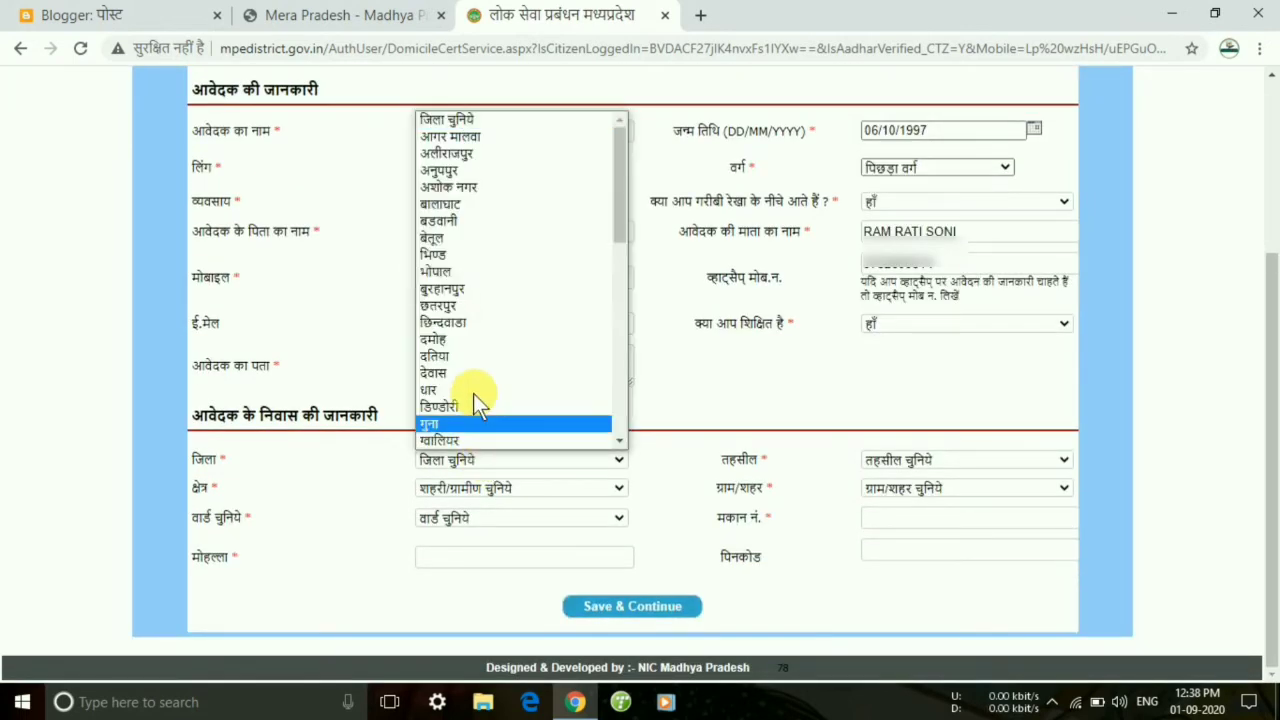
pyautogui.scroll(-4, 469, 304)
pyautogui.scroll(-4, 469, 305)
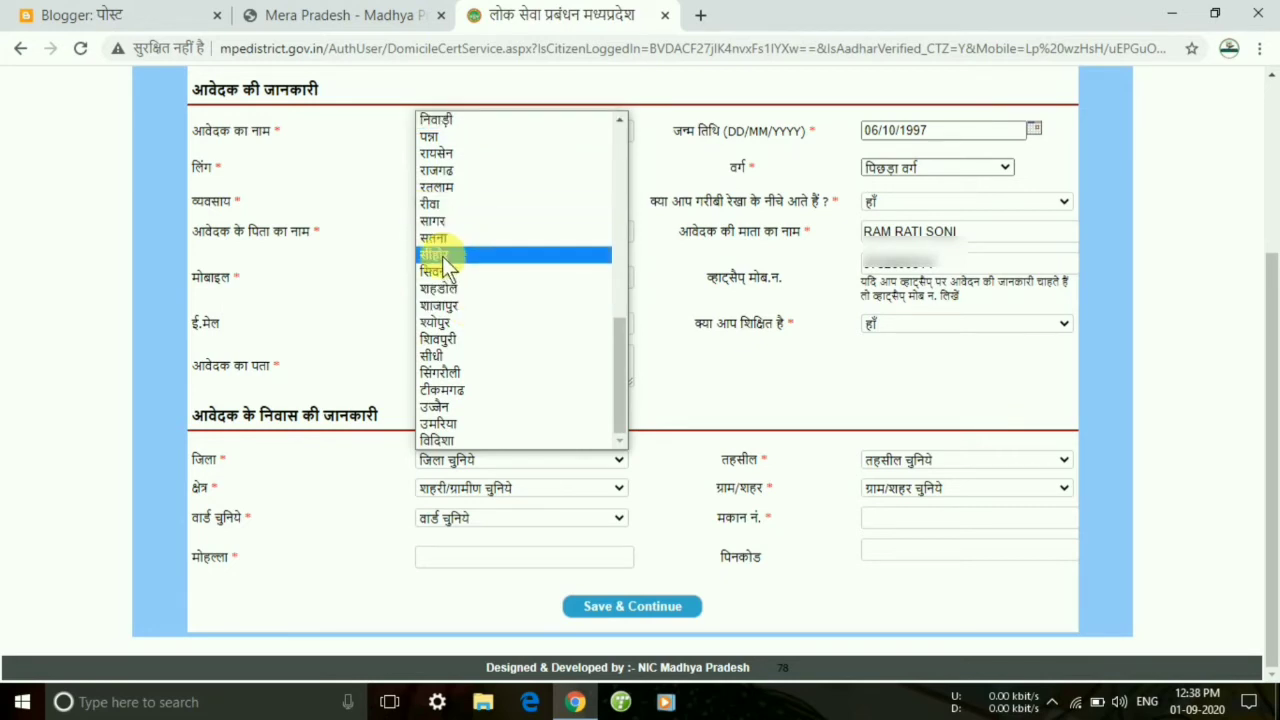
pyautogui.click(441, 350)
pyautogui.click(975, 457)
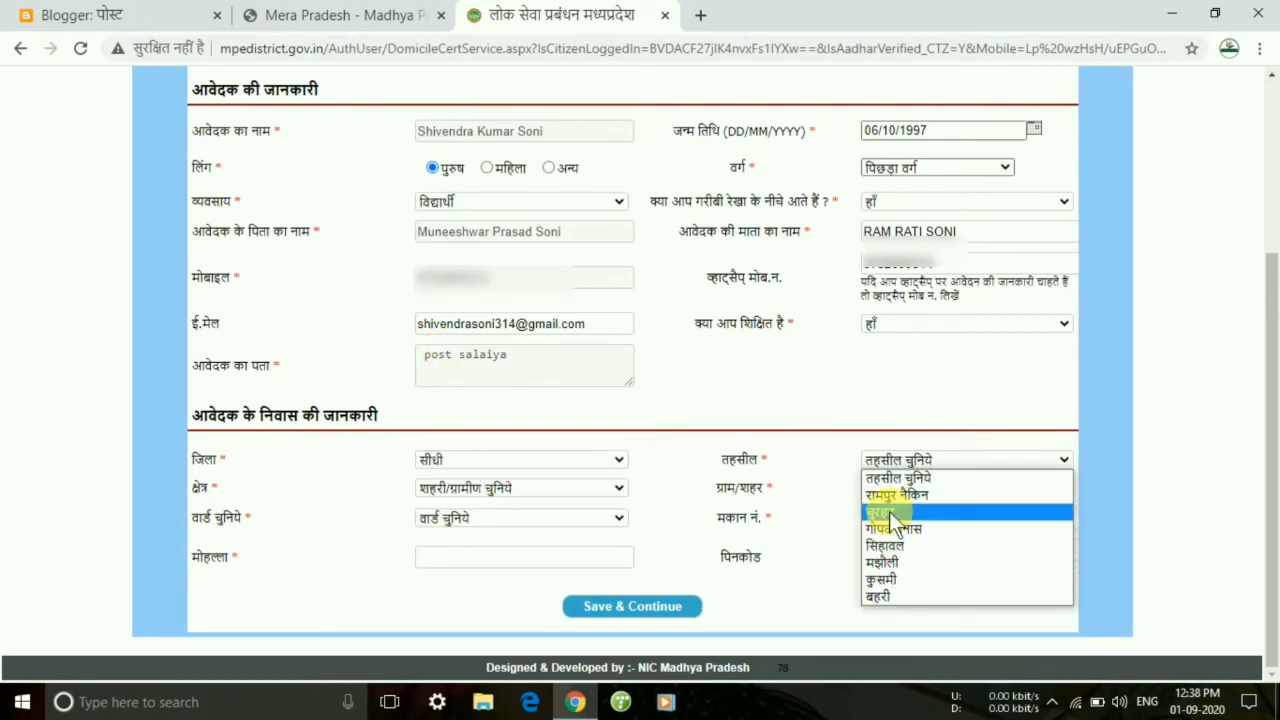
pyautogui.click(891, 513)
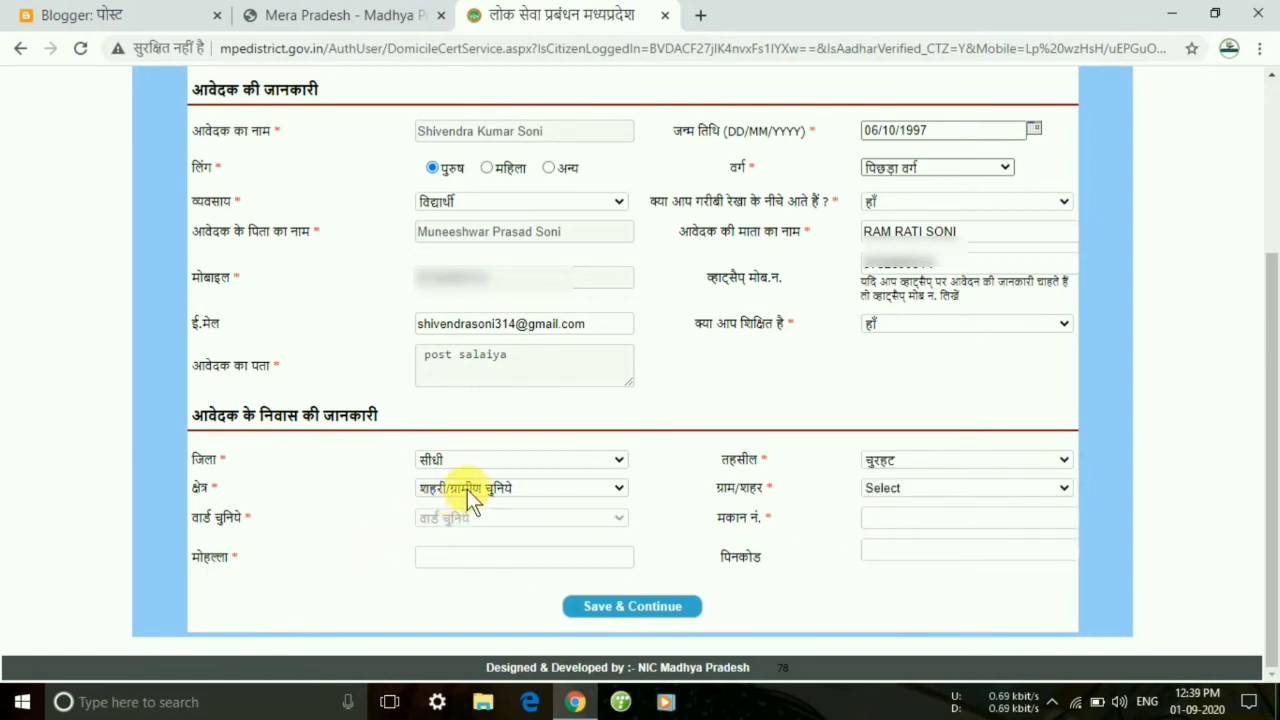
pyautogui.click(467, 489)
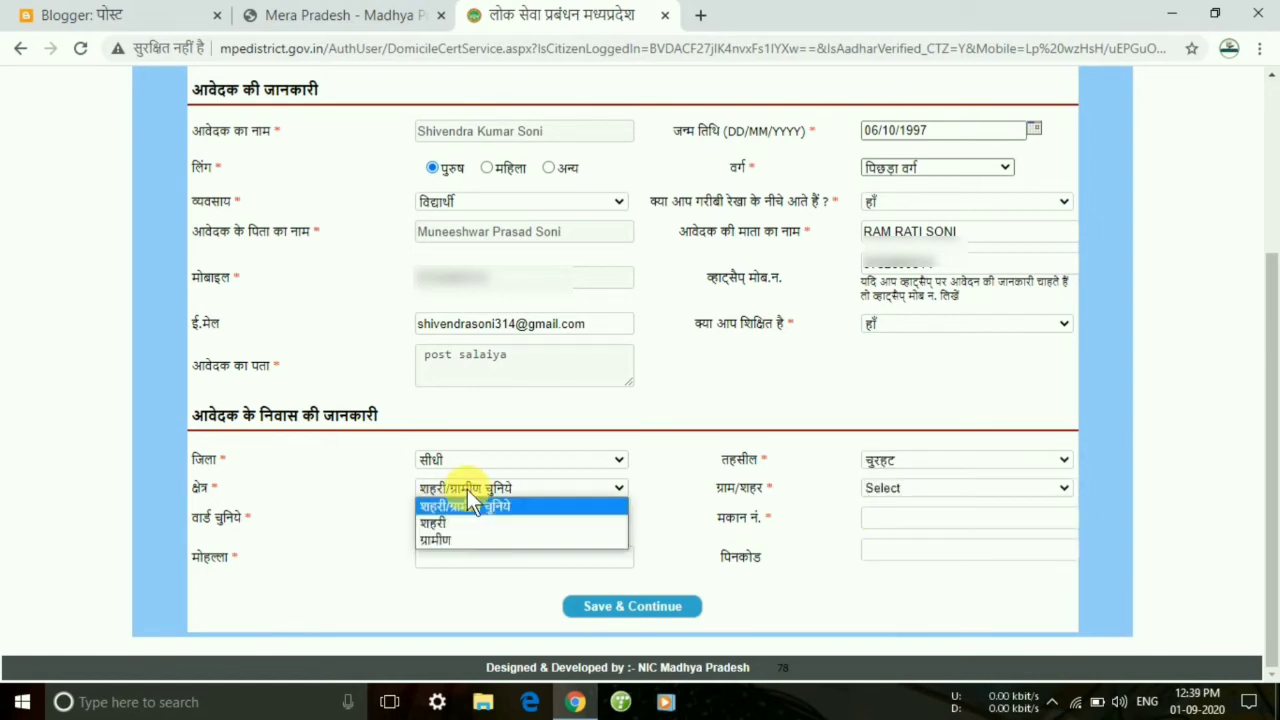
pyautogui.click(462, 539)
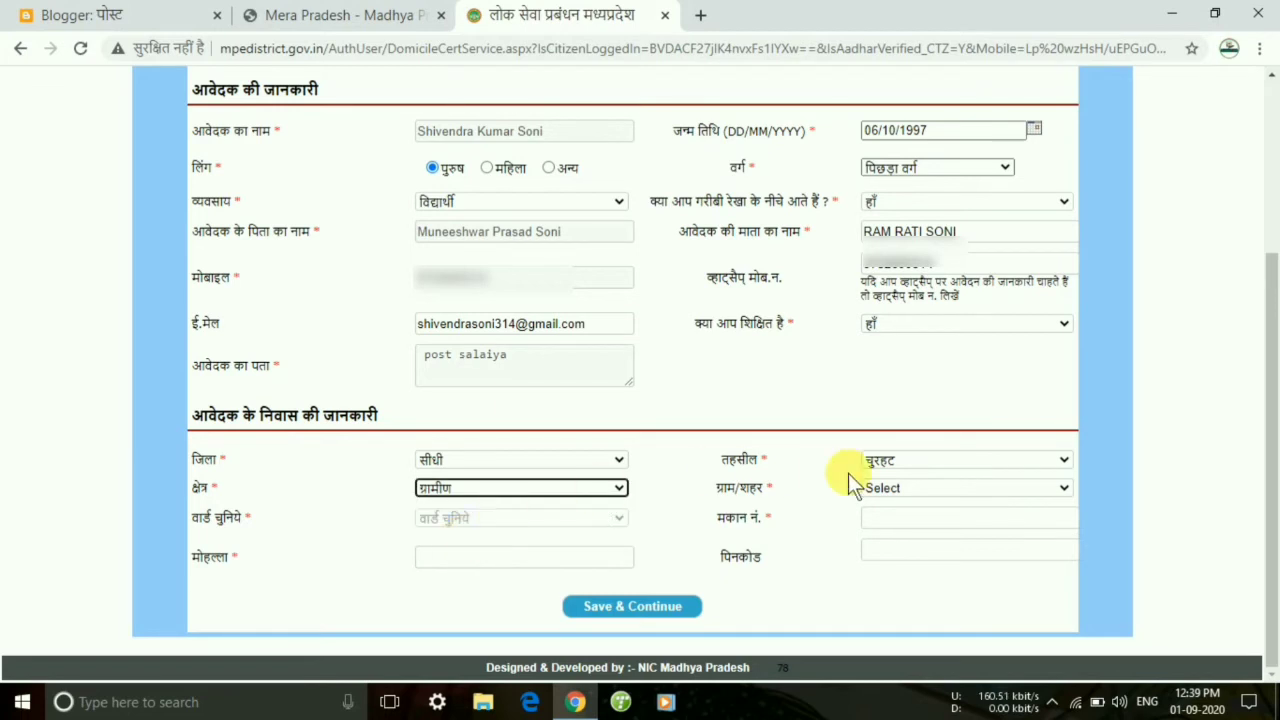
pyautogui.click(885, 488)
pyautogui.scroll(-10, 905, 344)
pyautogui.scroll(4, 915, 373)
pyautogui.click(915, 373)
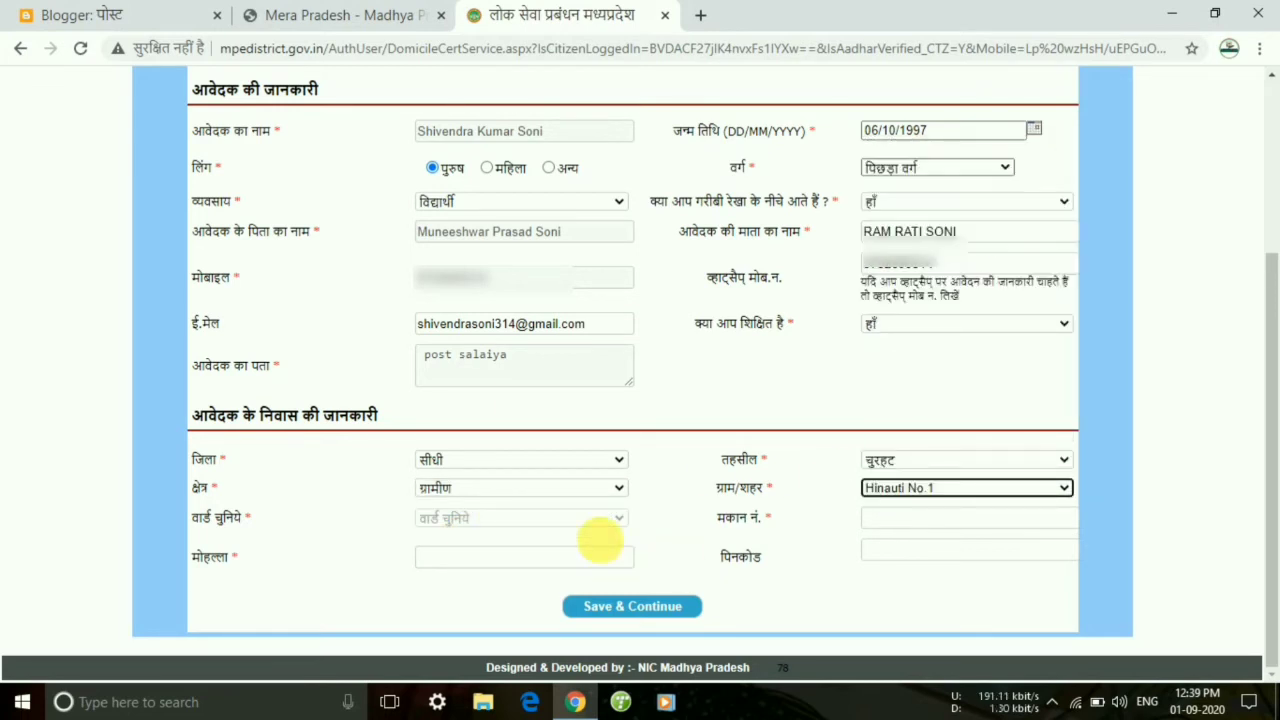
# Step: Enter the residence house number, locality and pincode
pyautogui.click(876, 520)
pyautogui.write('7')
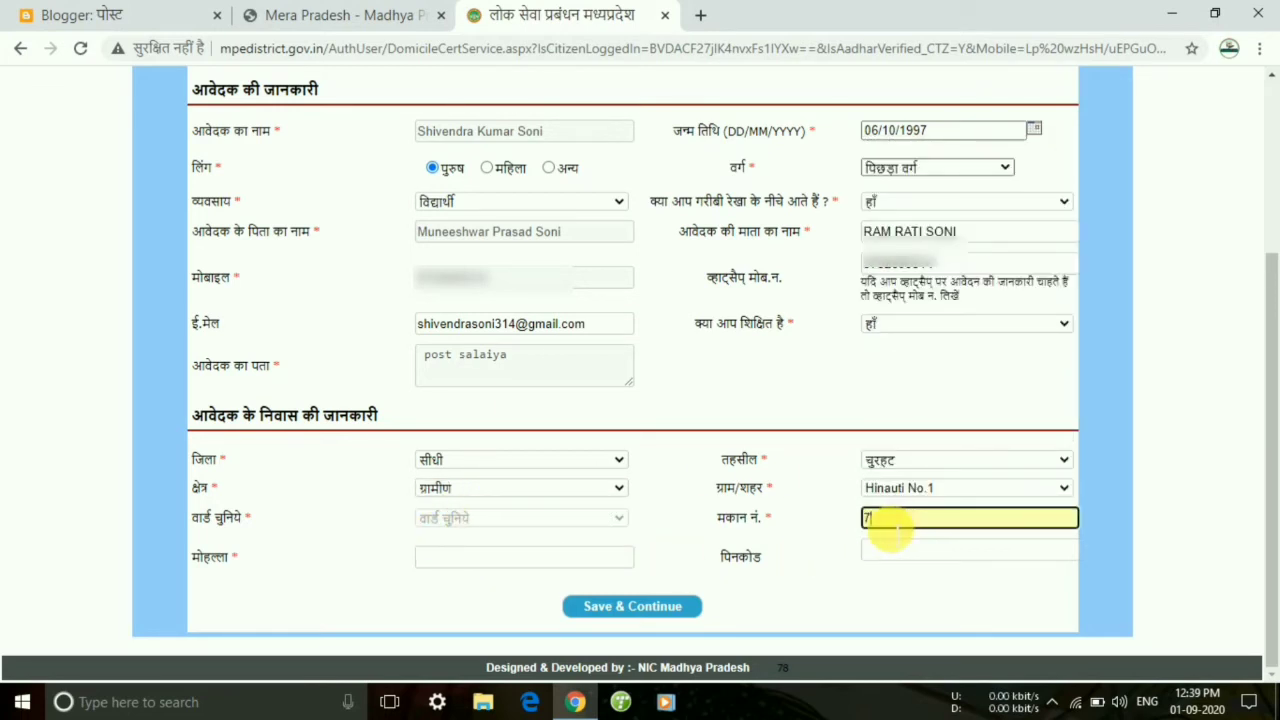
pyautogui.write('3')
pyautogui.click(465, 558)
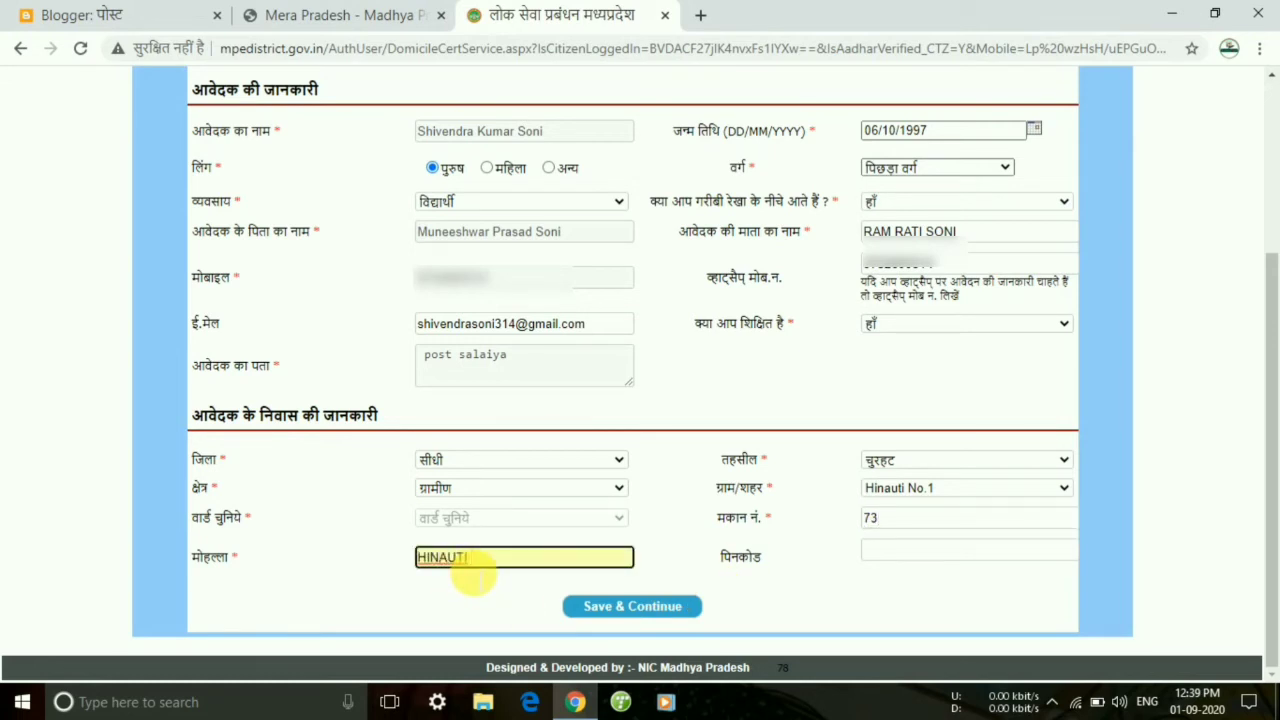
pyautogui.press('Tab')
pyautogui.write('486771')
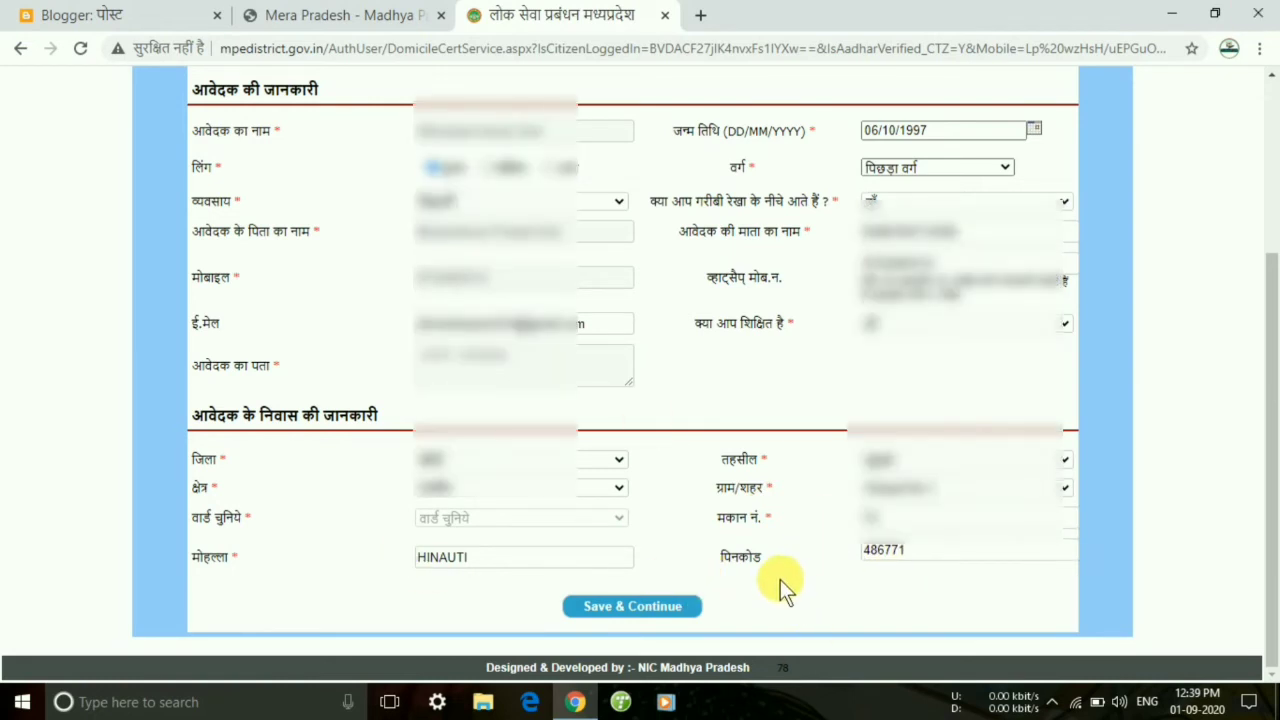
pyautogui.scroll(3, 782, 580)
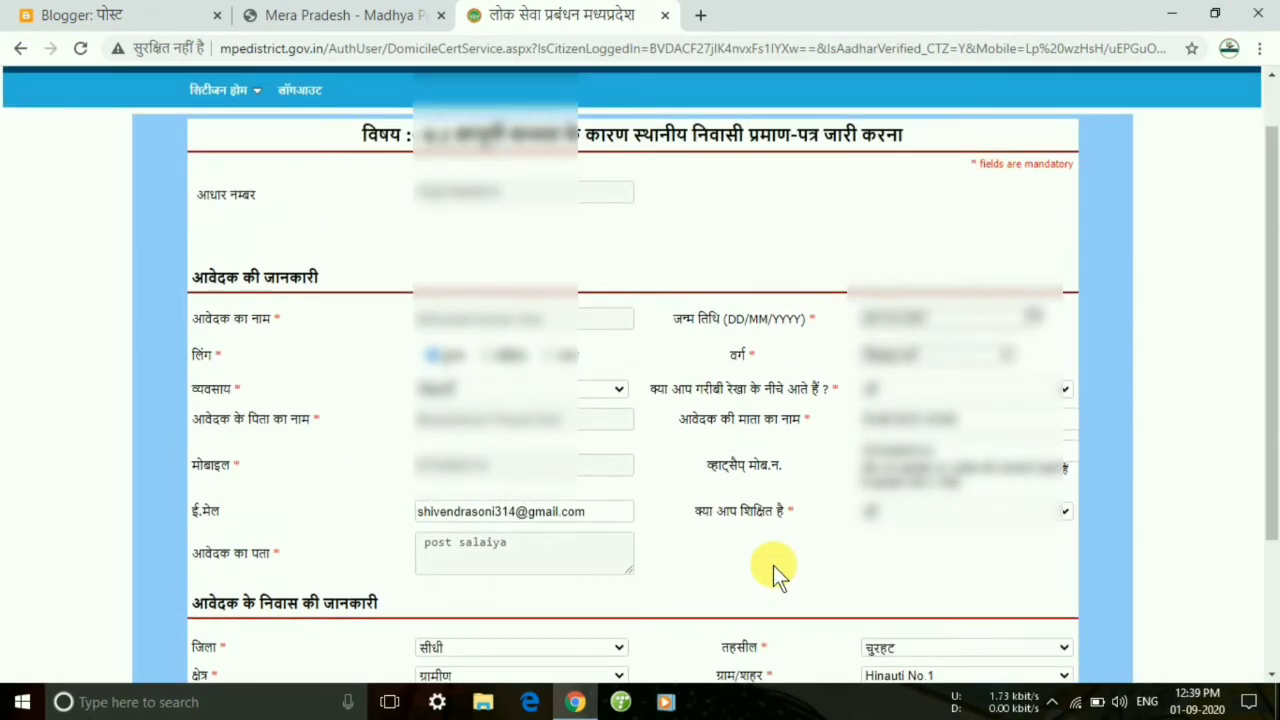
pyautogui.scroll(-3, 705, 522)
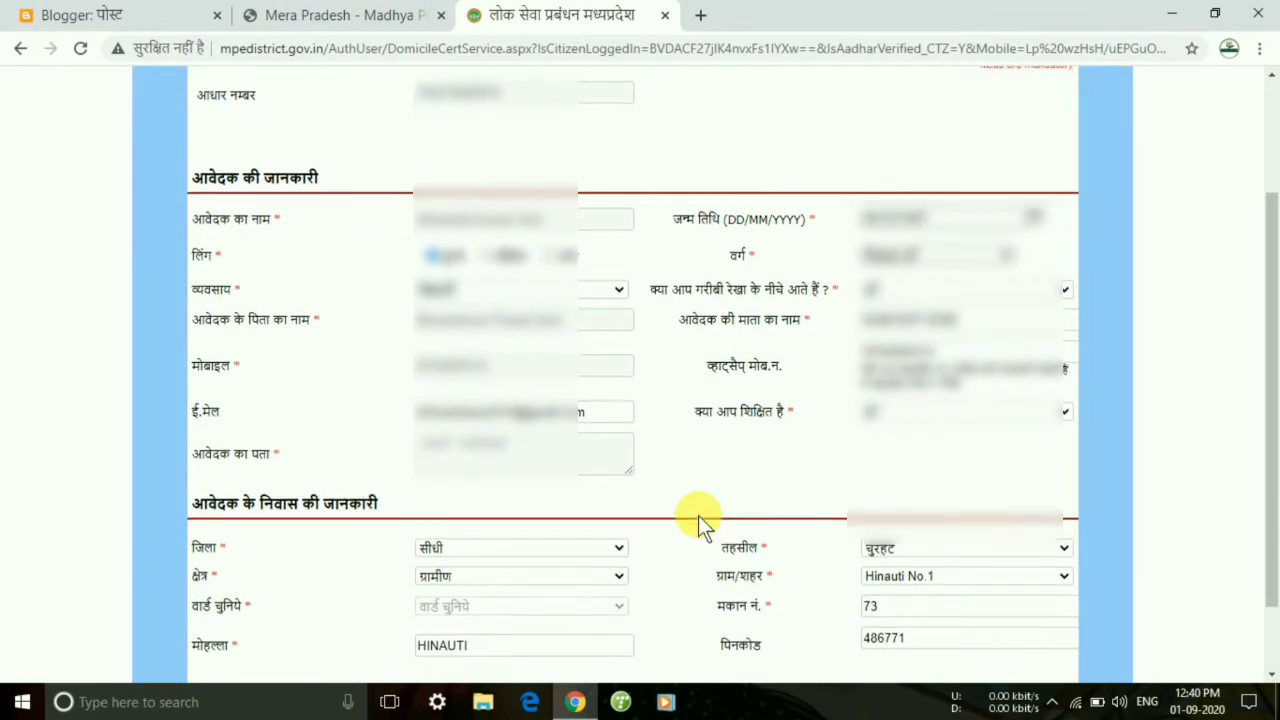
# Step: Save the applicant details, acknowledge the special-characters alert, and choose the born-in-MP eligibility criterion
pyautogui.click(632, 606)
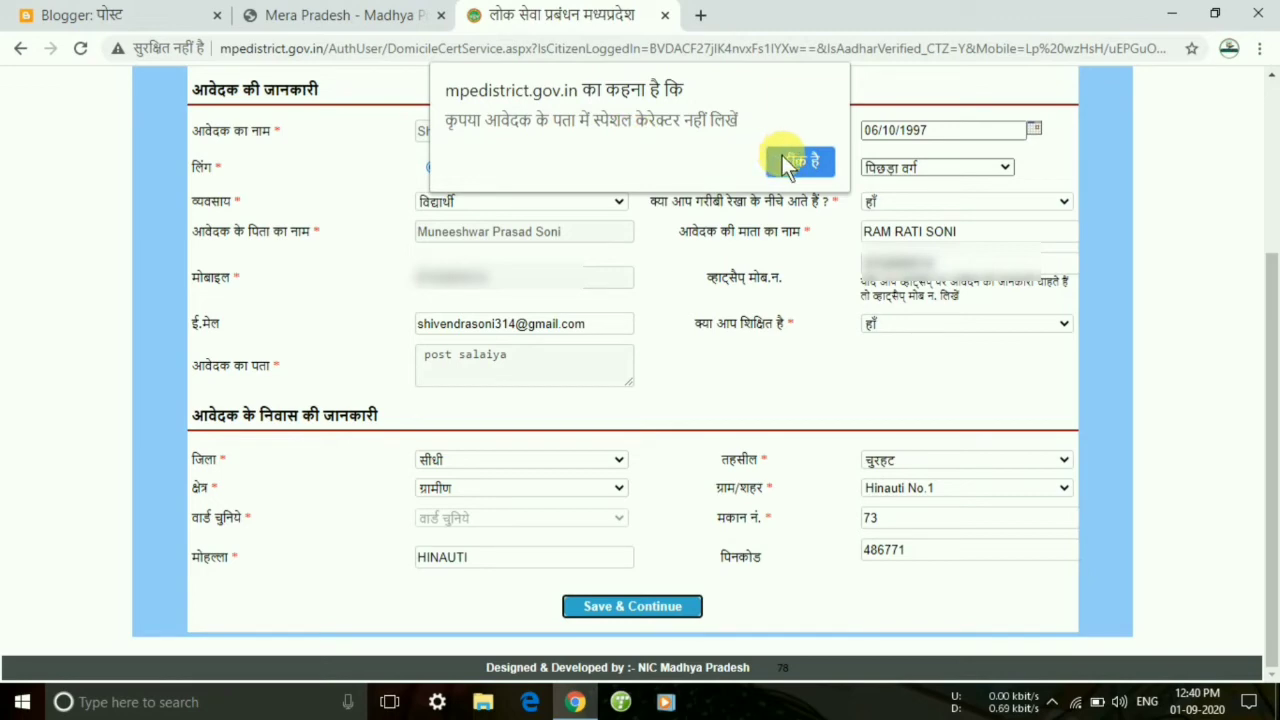
pyautogui.click(798, 161)
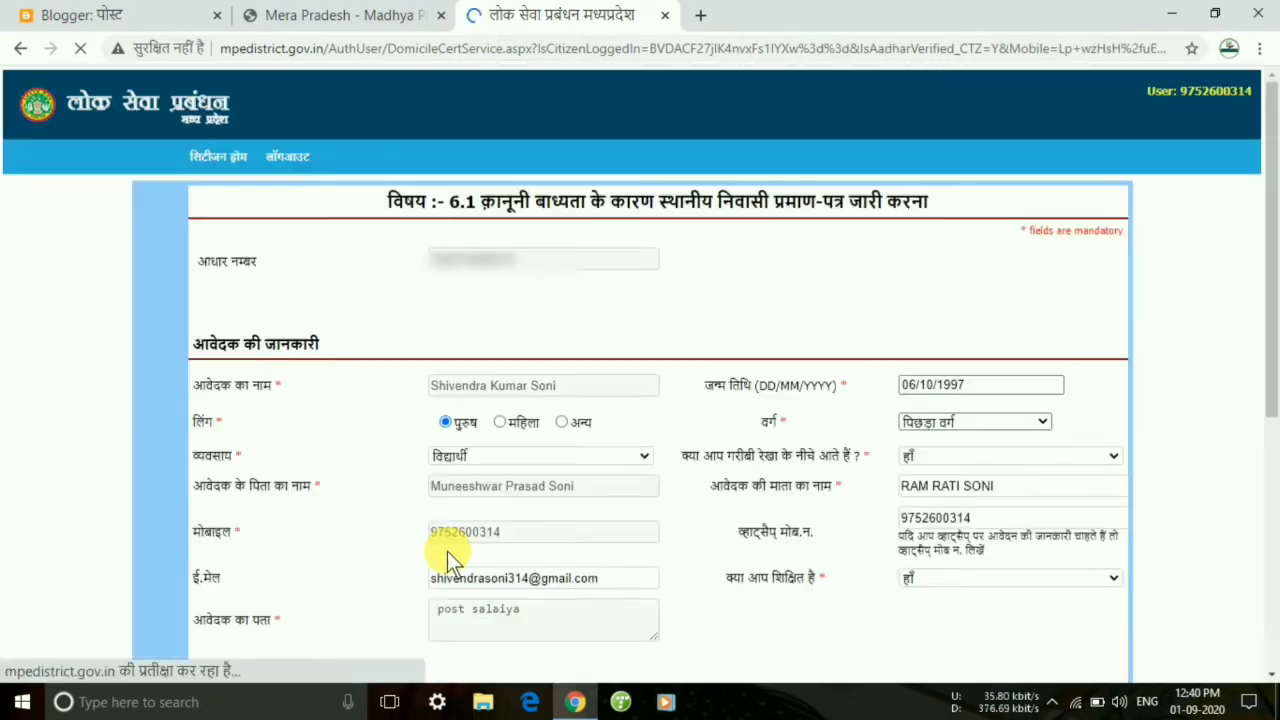
pyautogui.scroll(-4, 508, 576)
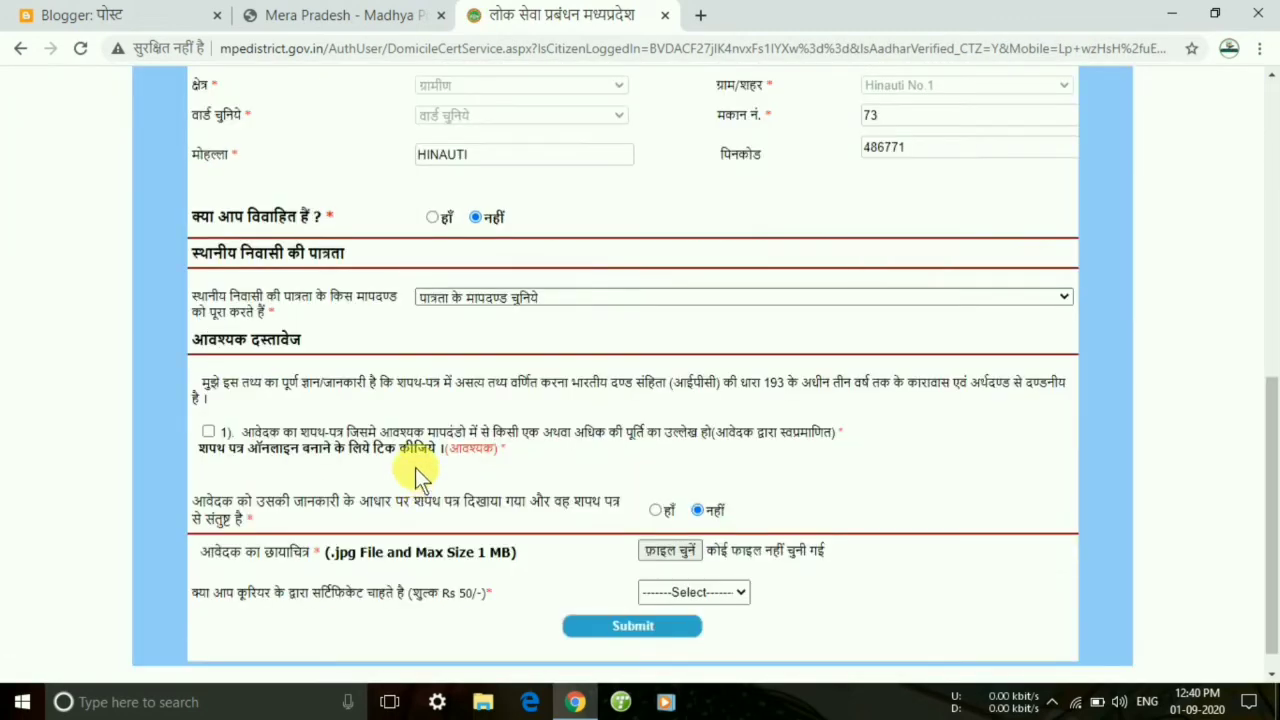
pyautogui.click(523, 295)
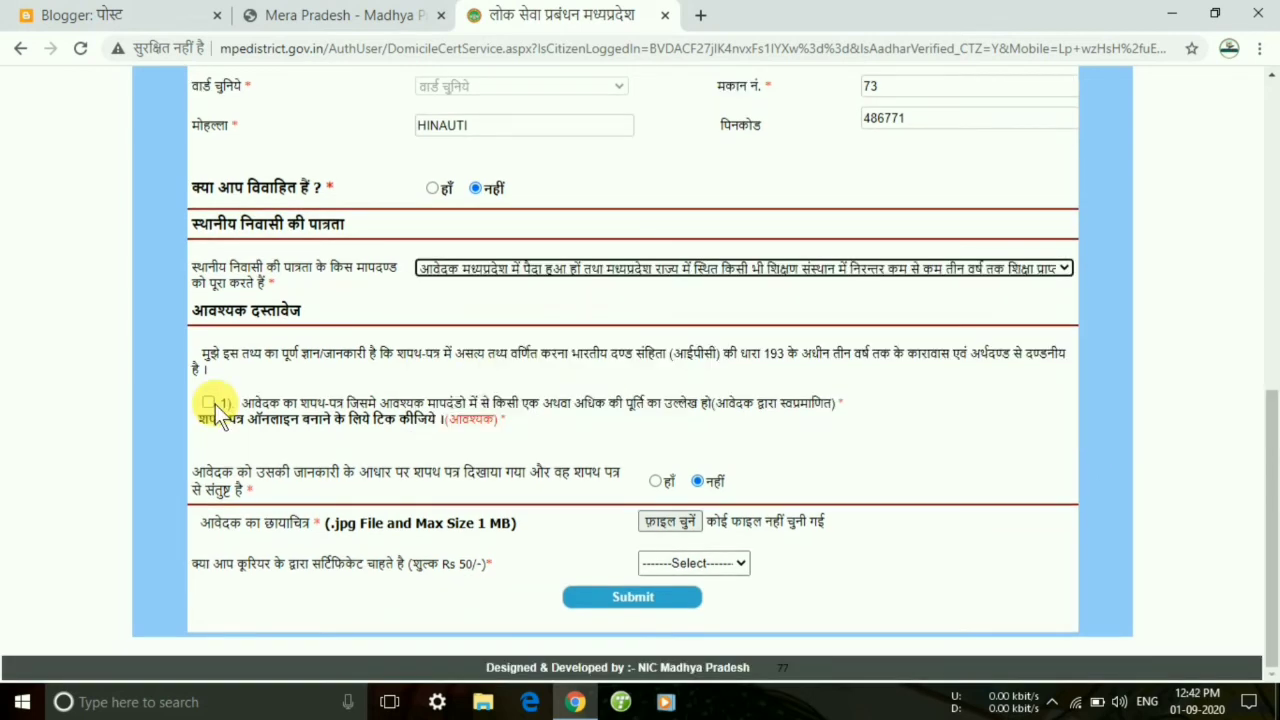
# Step: Tick the आवेदक का शपथ-पत्र checkbox and review the generated declaration text
pyautogui.click(215, 404)
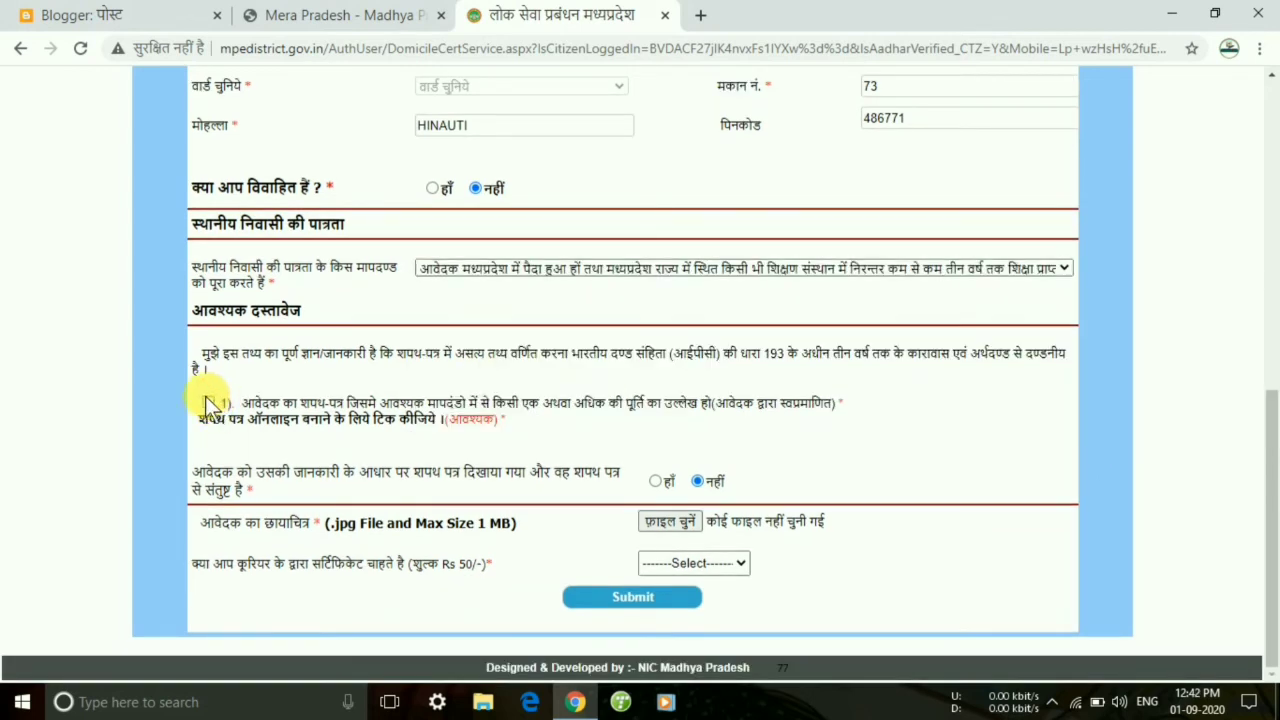
pyautogui.click(208, 401)
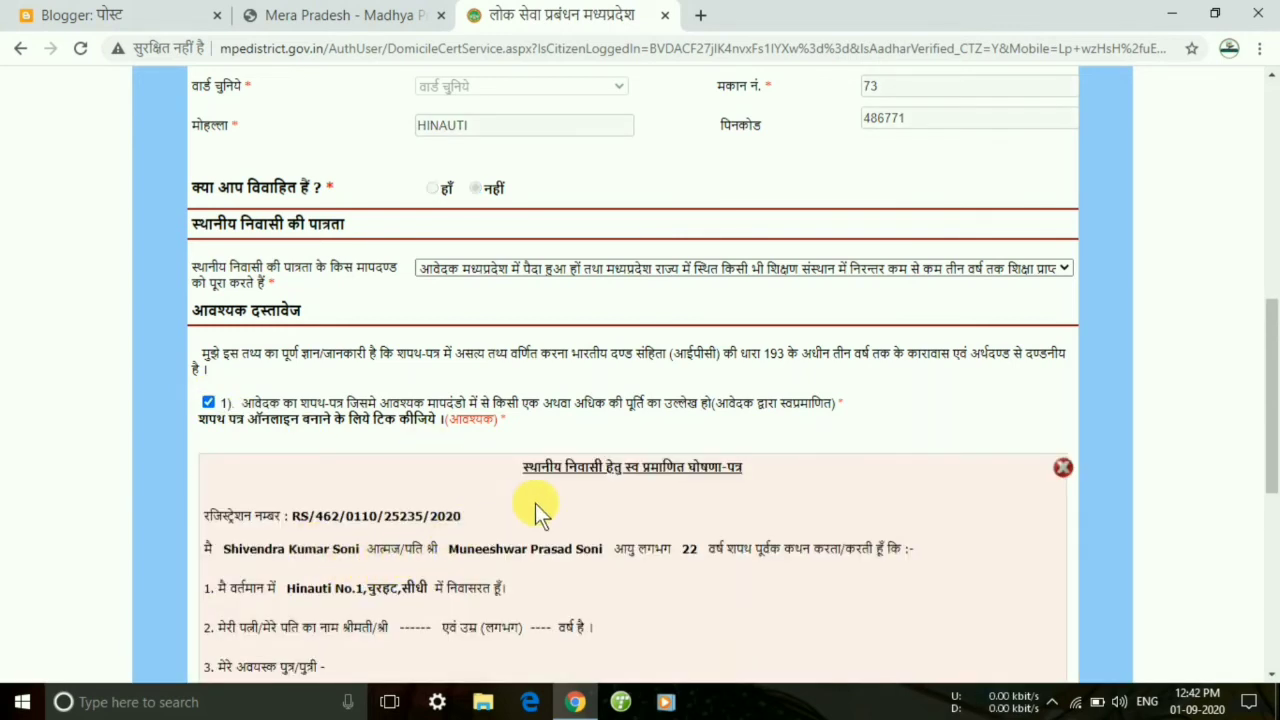
pyautogui.scroll(-1, 535, 503)
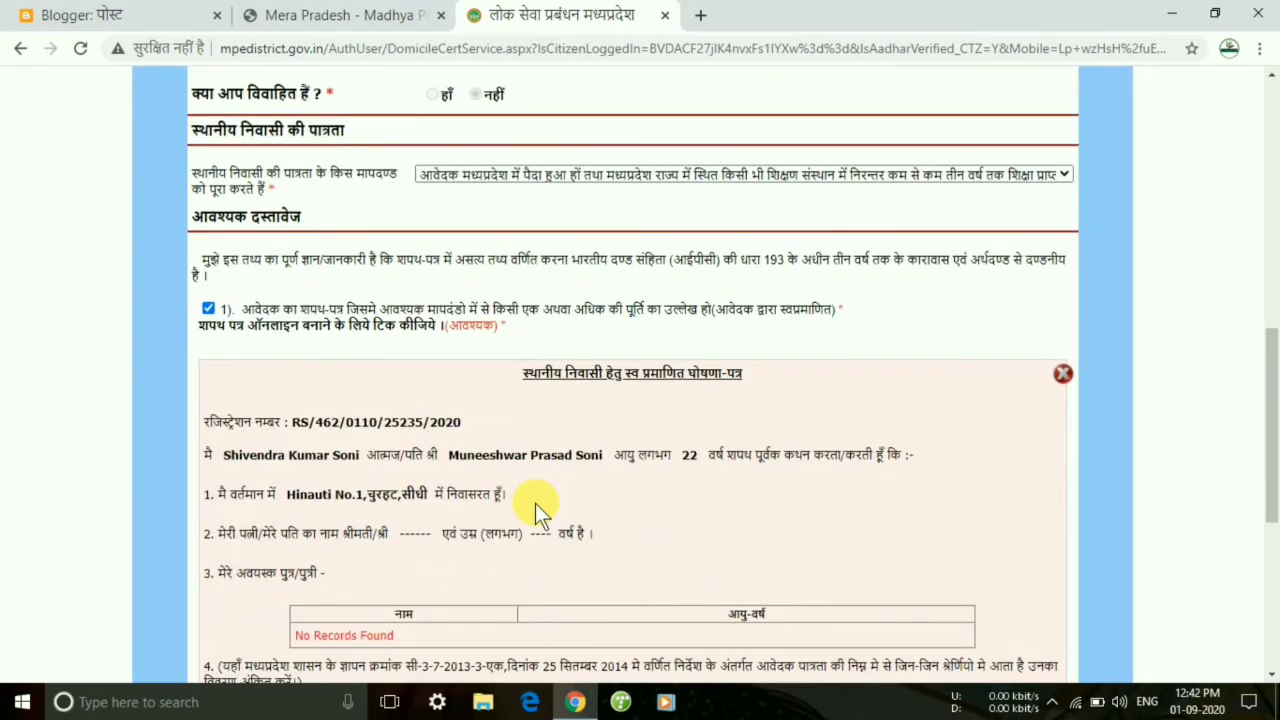
pyautogui.scroll(-4, 535, 503)
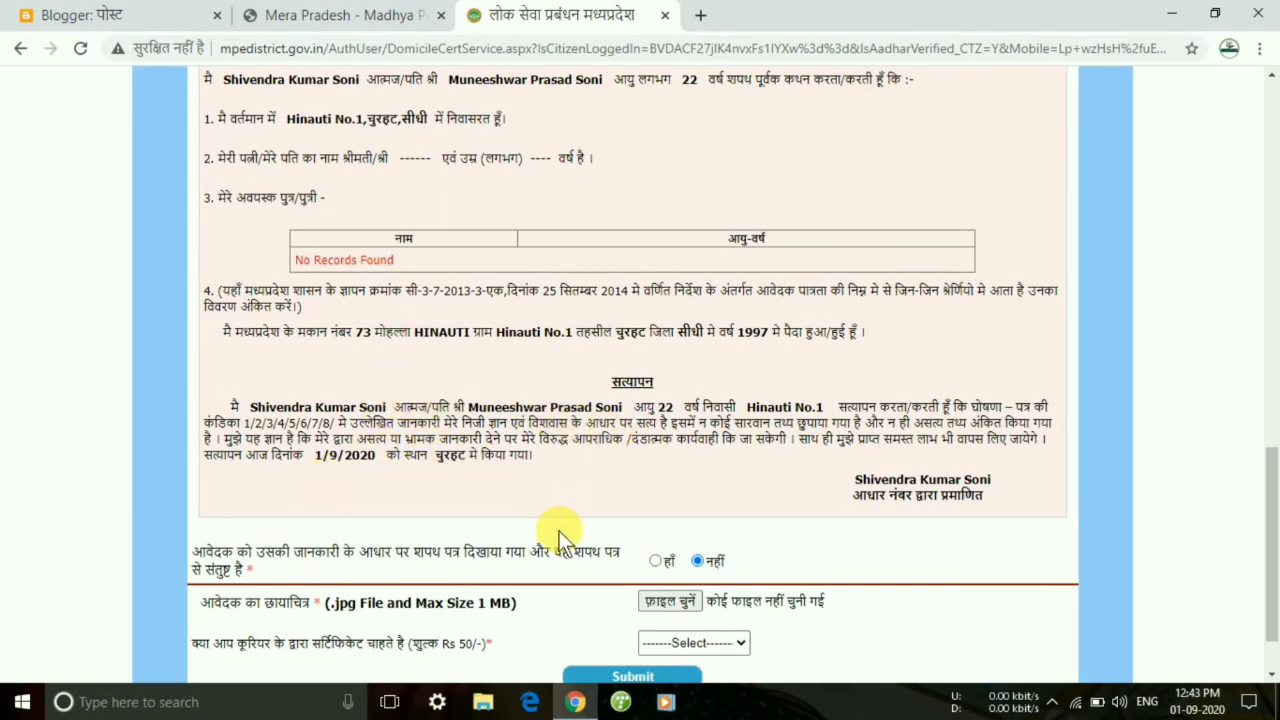
pyautogui.scroll(-1, 559, 531)
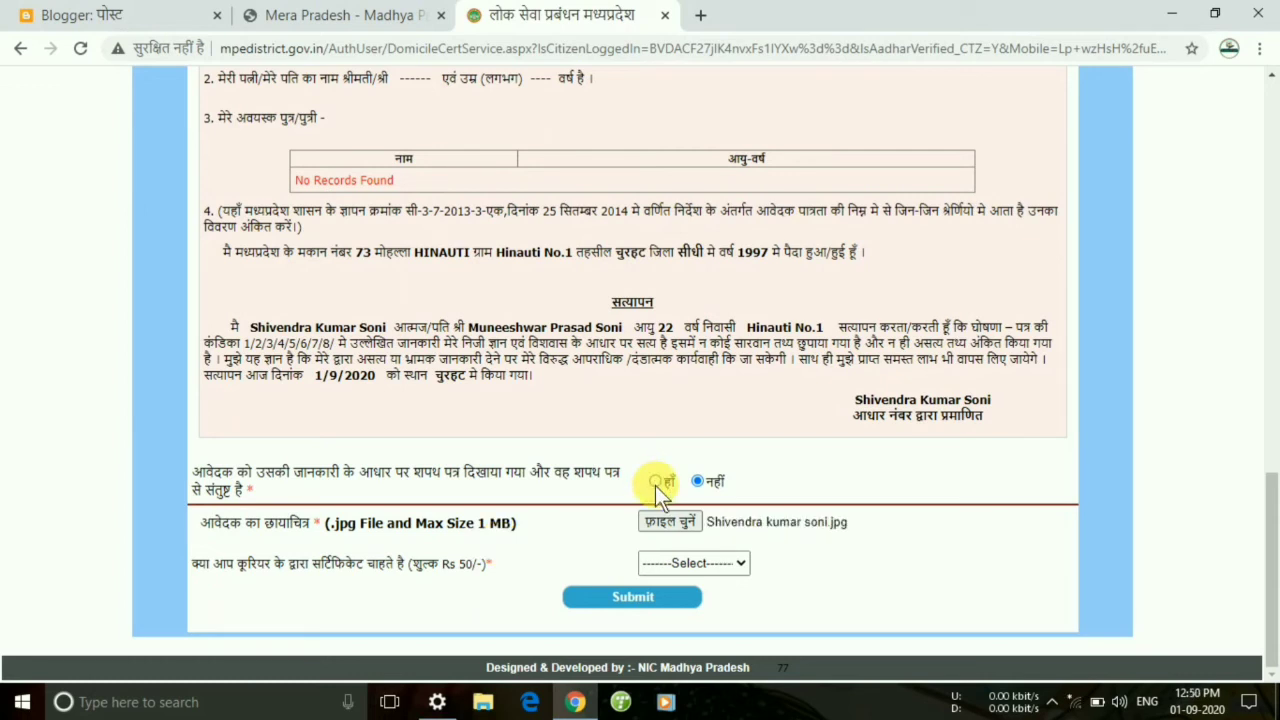
# Step: Attach the applicant's JPG photo from Pictures and answer हाँ to the affidavit-satisfaction question
pyautogui.click(655, 483)
pyautogui.click(660, 525)
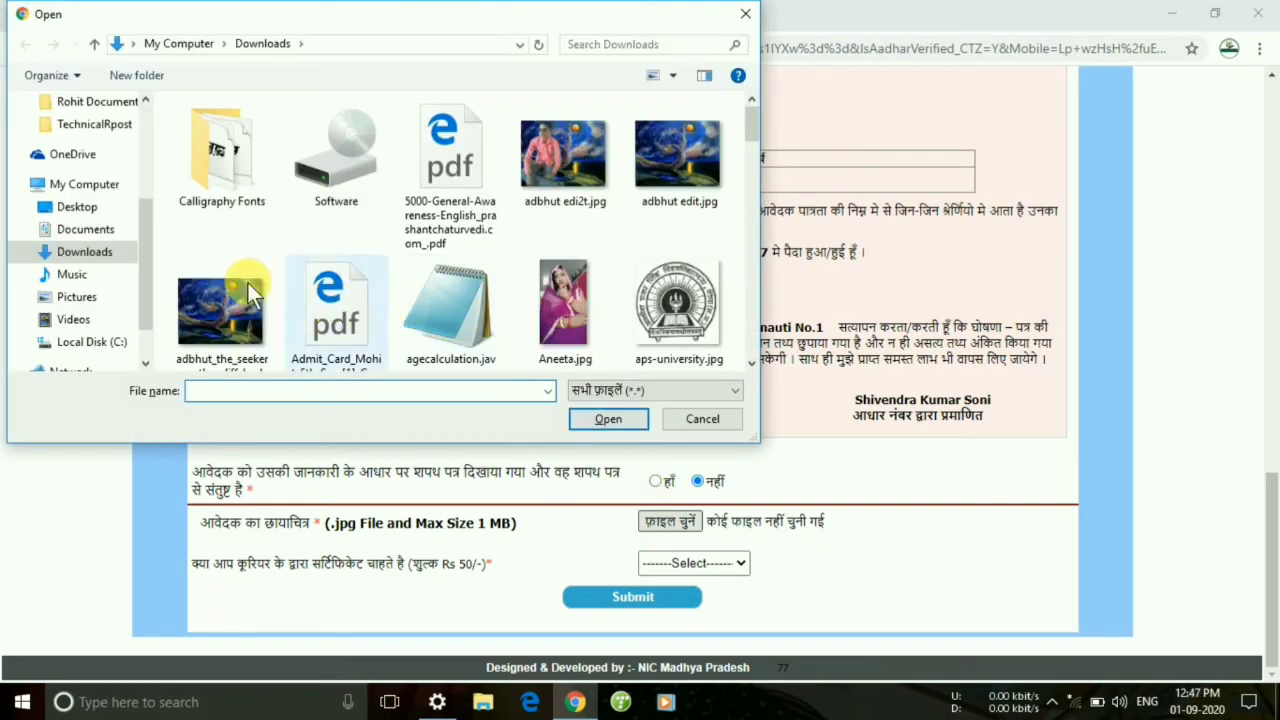
pyautogui.click(75, 302)
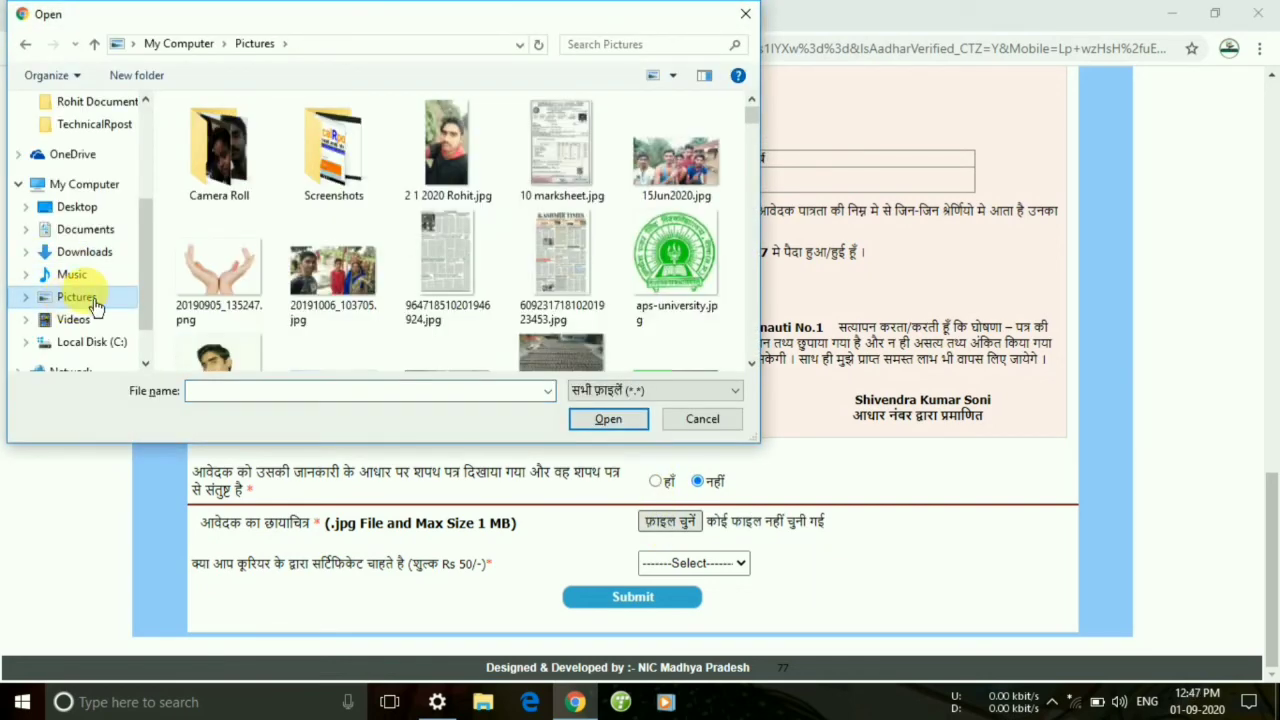
pyautogui.scroll(-2, 432, 245)
pyautogui.scroll(-3, 425, 251)
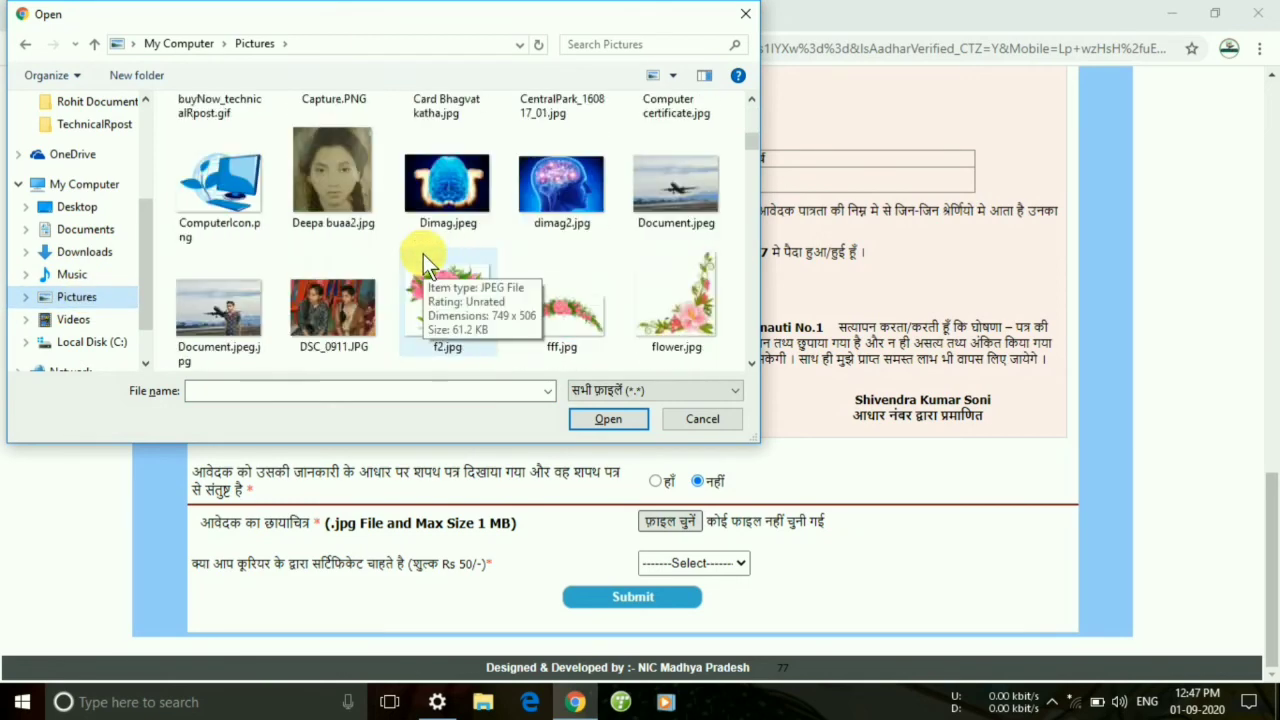
pyautogui.scroll(5, 423, 254)
pyautogui.write('SHI')
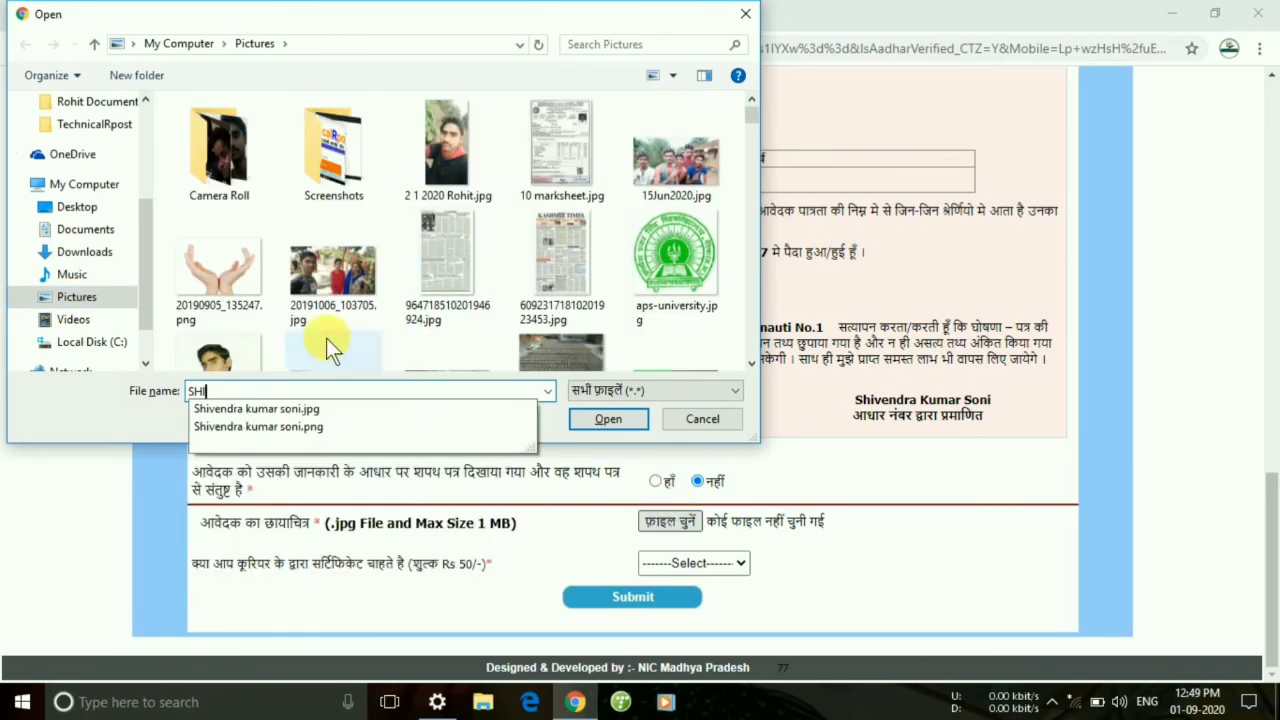
pyautogui.click(298, 406)
pyautogui.click(622, 418)
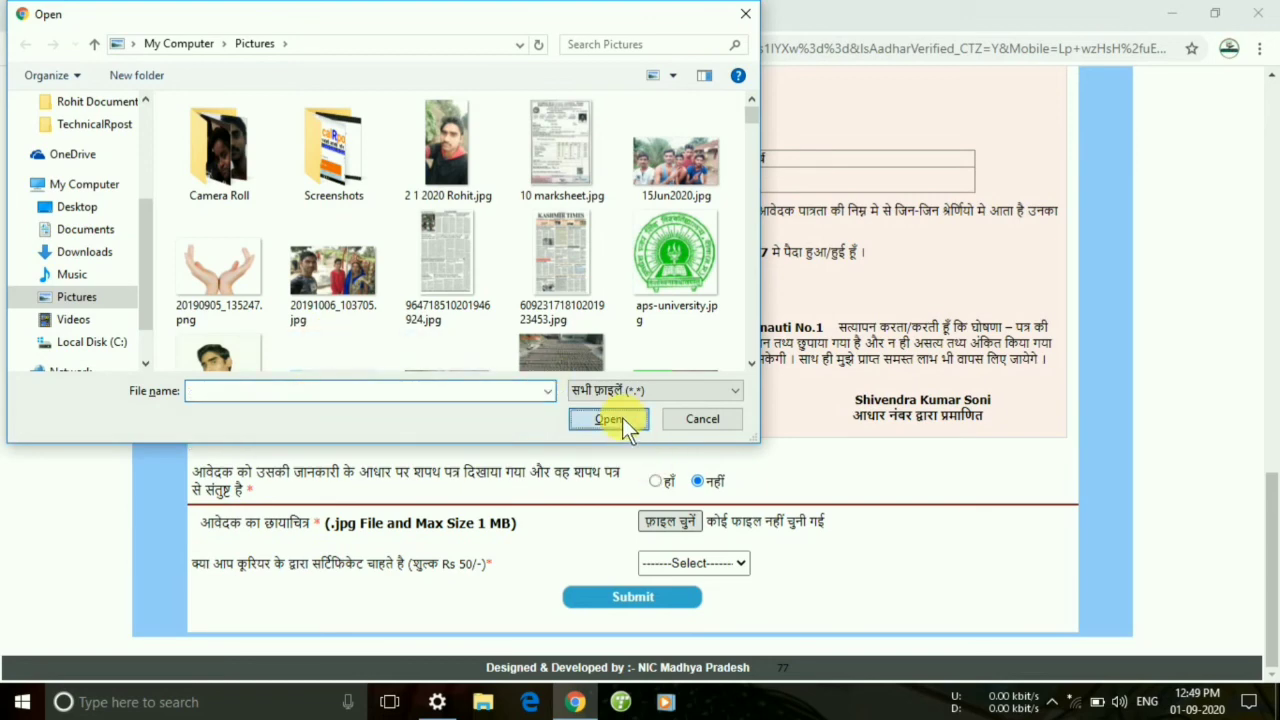
pyautogui.click(655, 481)
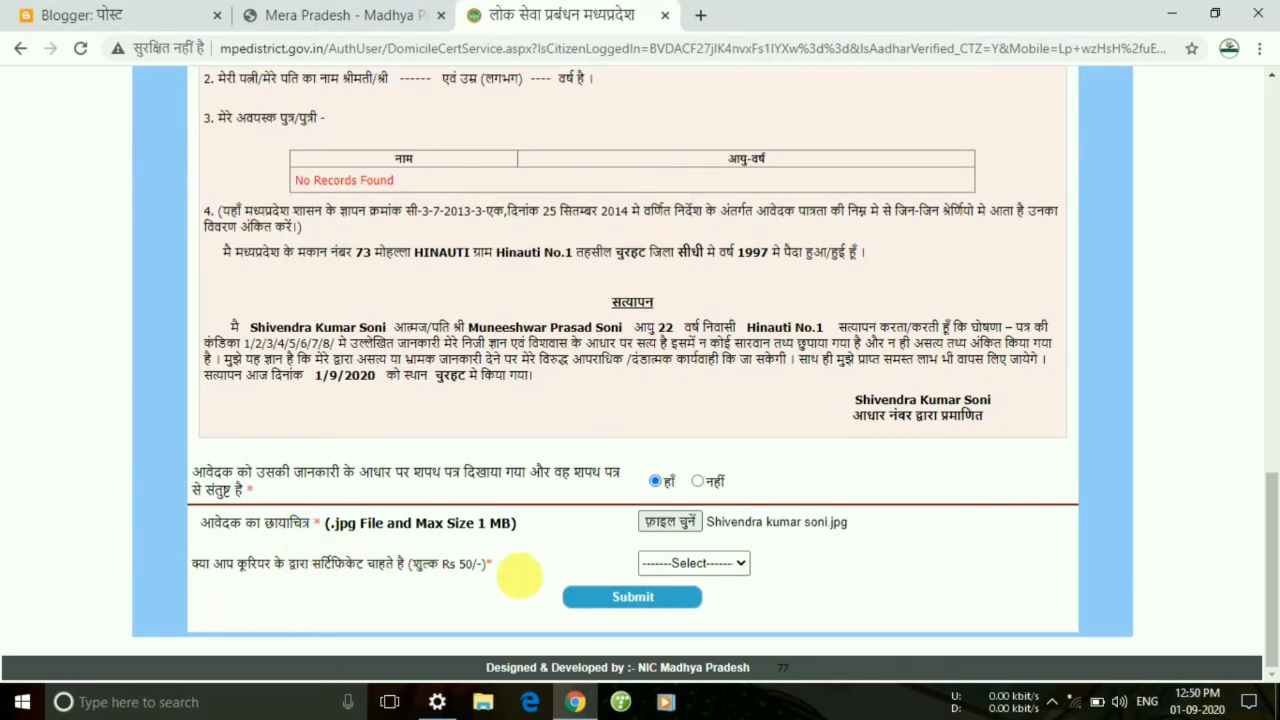
# Step: Choose नहीं for courier delivery and submit the domicile application
pyautogui.click(678, 562)
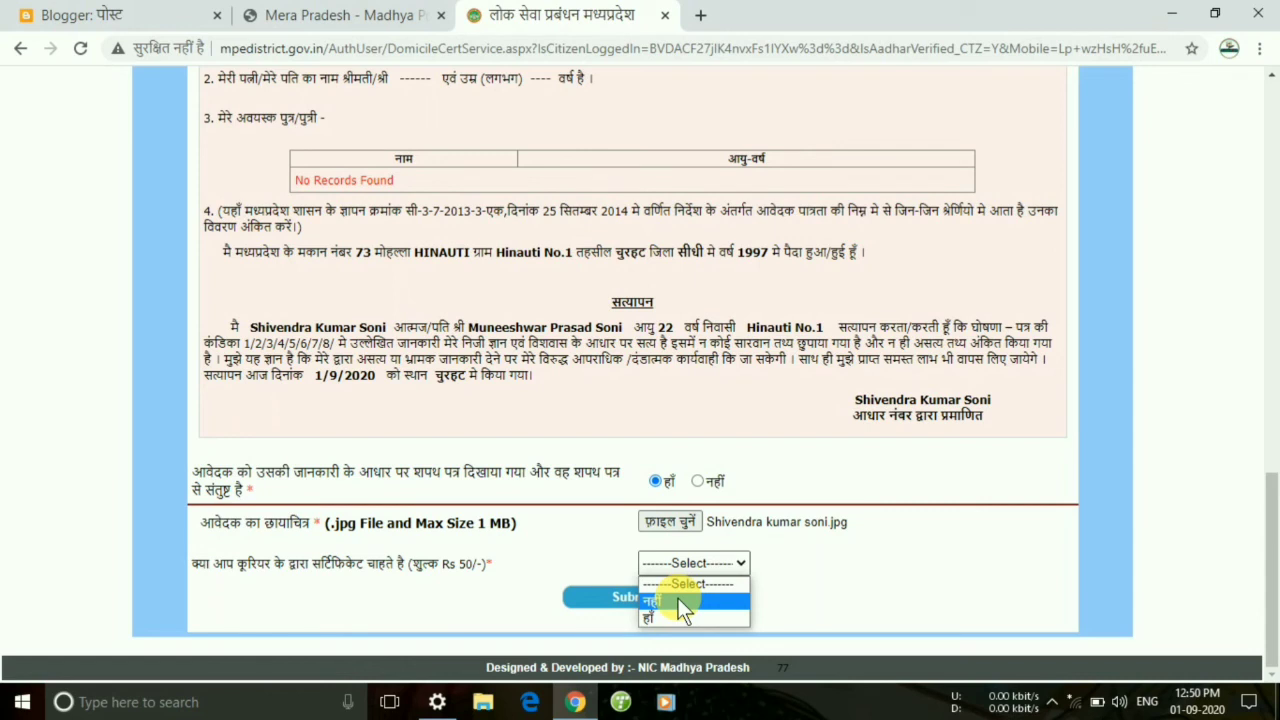
pyautogui.click(679, 601)
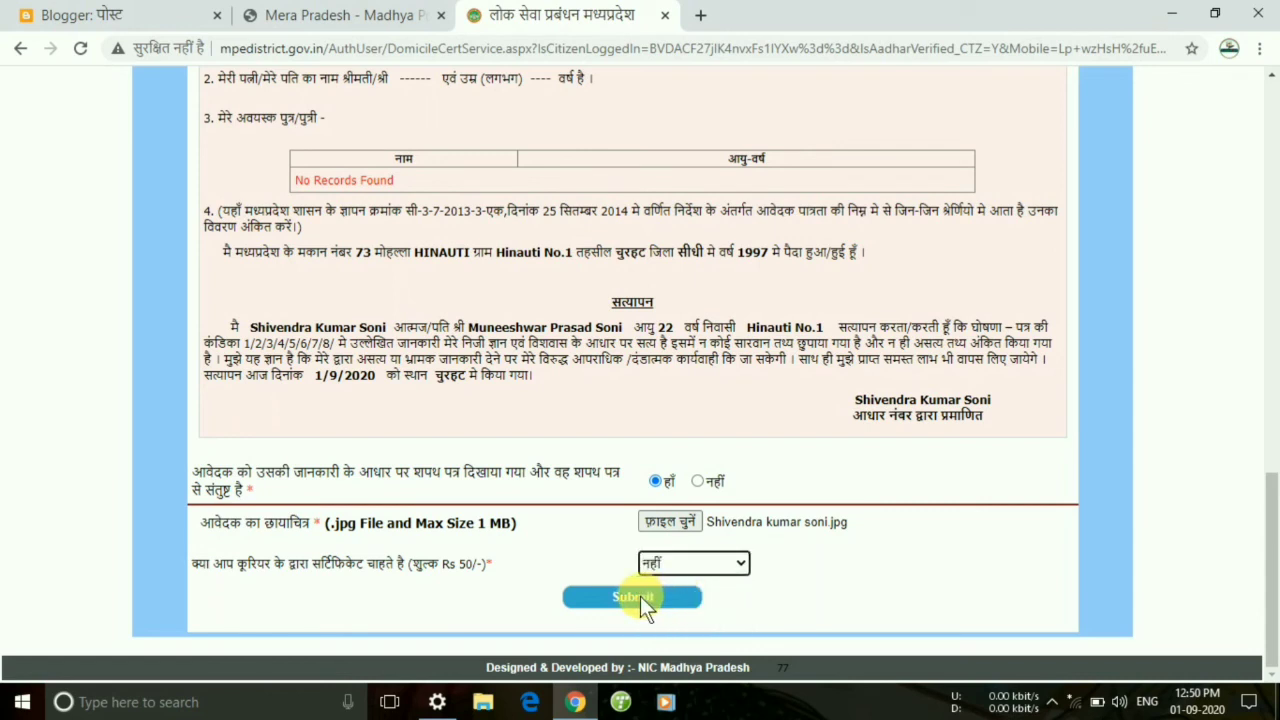
pyautogui.click(640, 596)
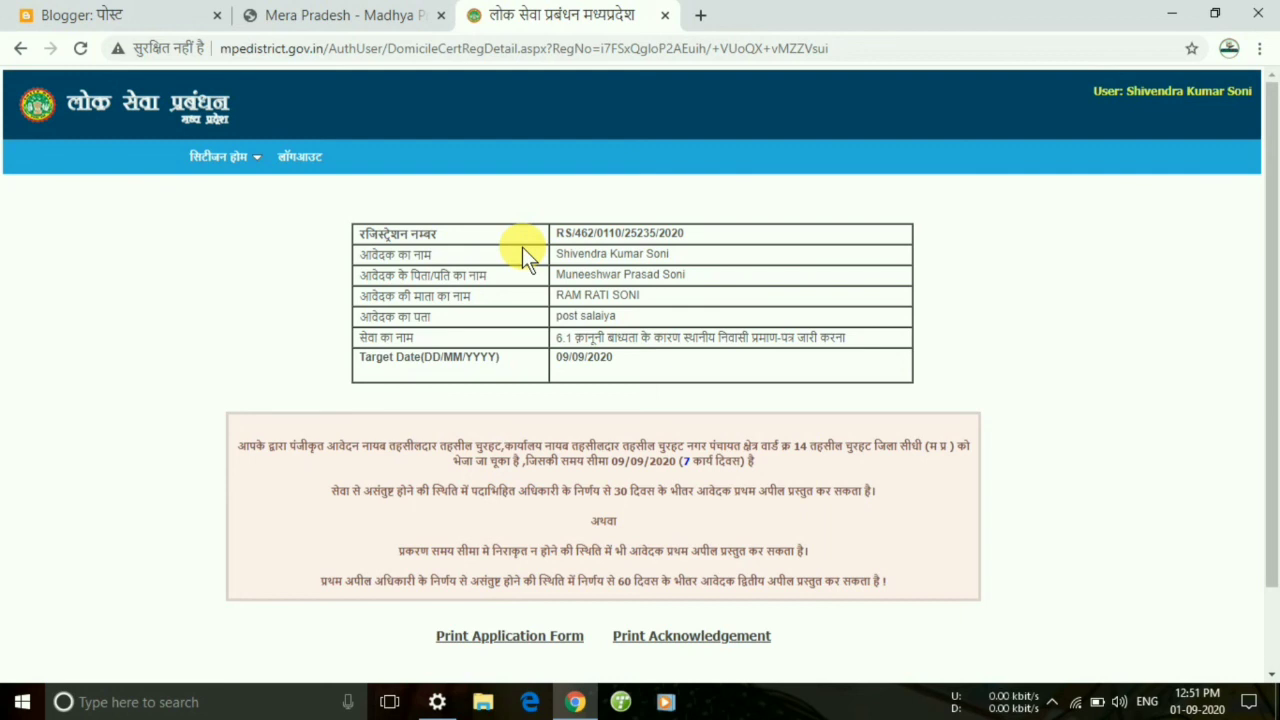
# Step: Open the acknowledgement receipt, print it with Save as PDF, and enter the receipt file name
pyautogui.click(670, 640)
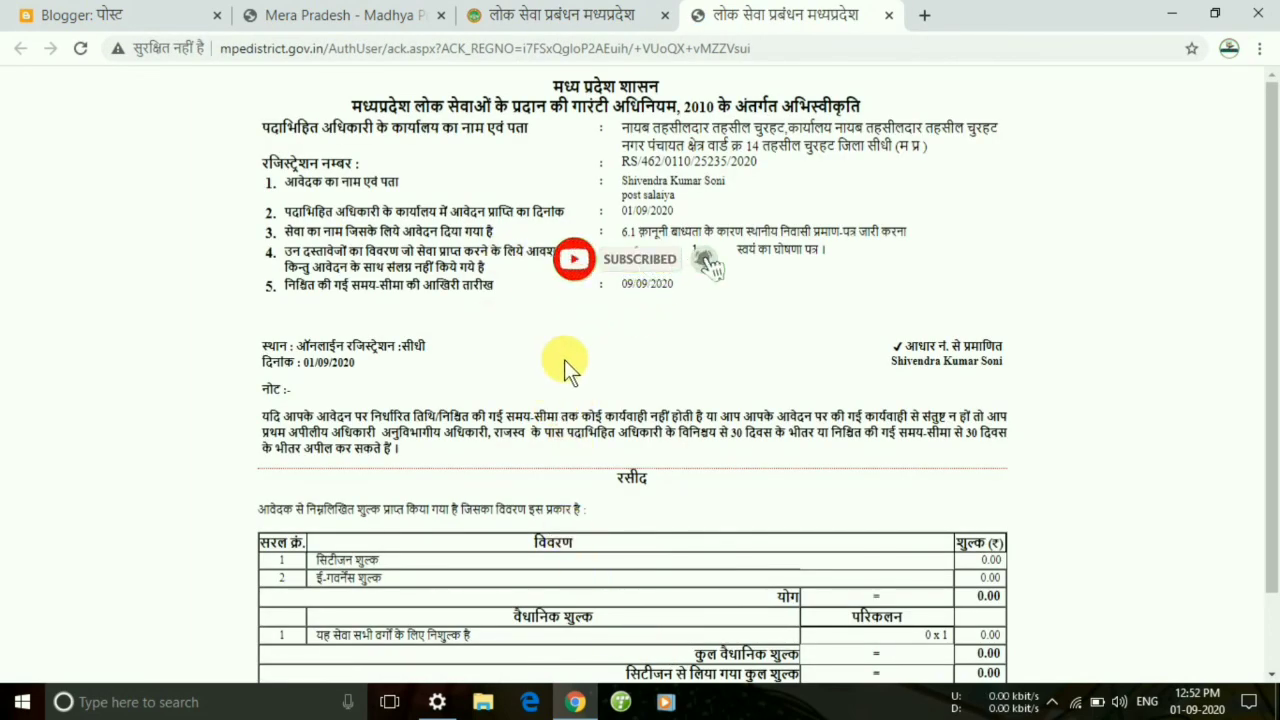
pyautogui.scroll(-2, 564, 360)
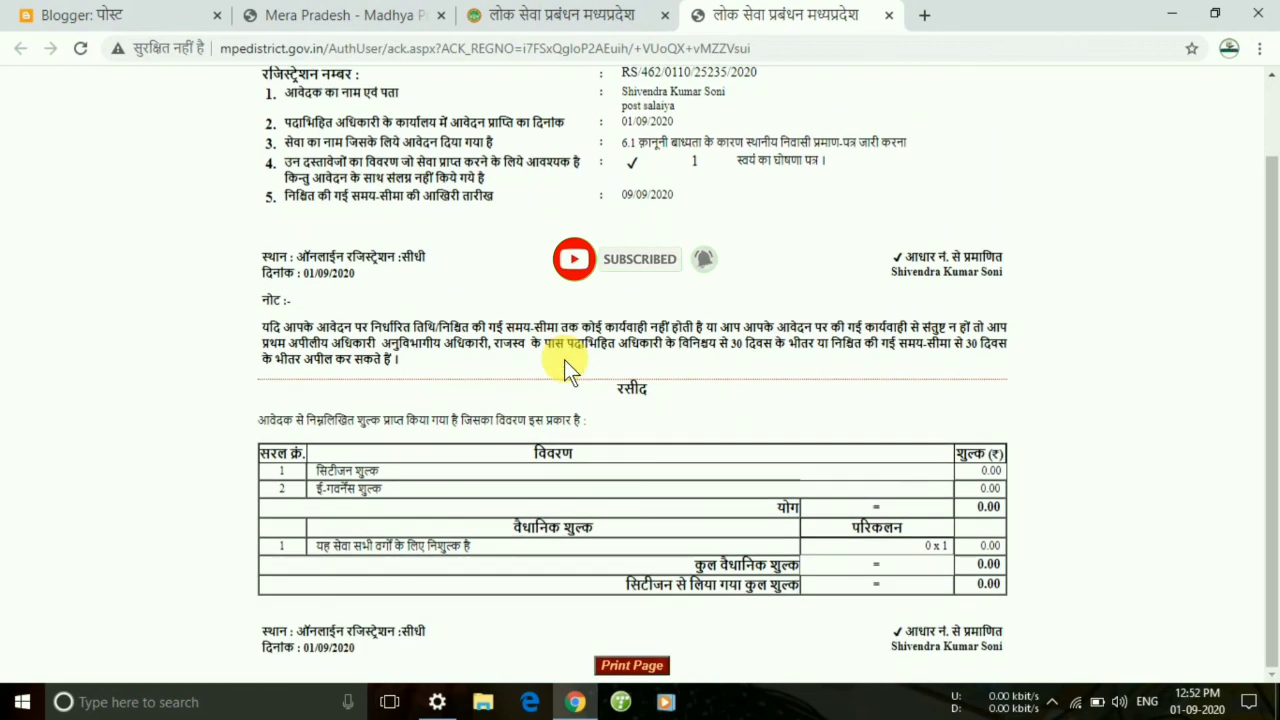
pyautogui.click(618, 668)
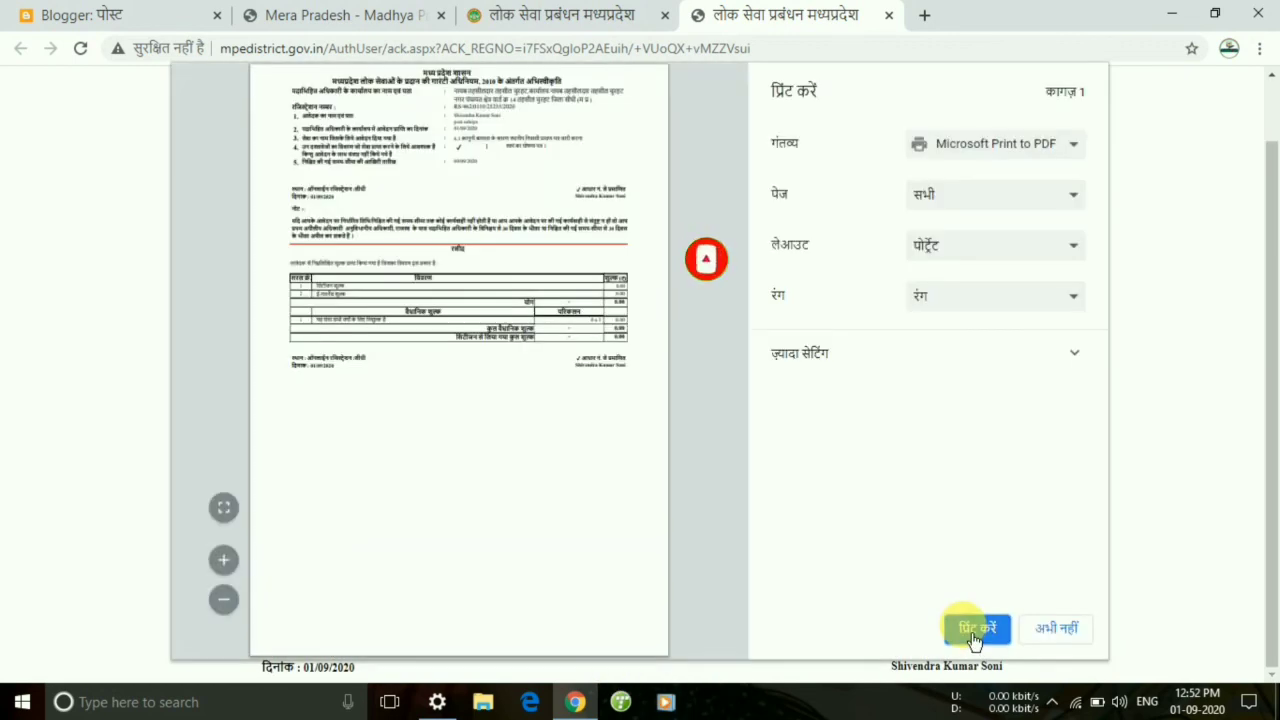
pyautogui.click(962, 624)
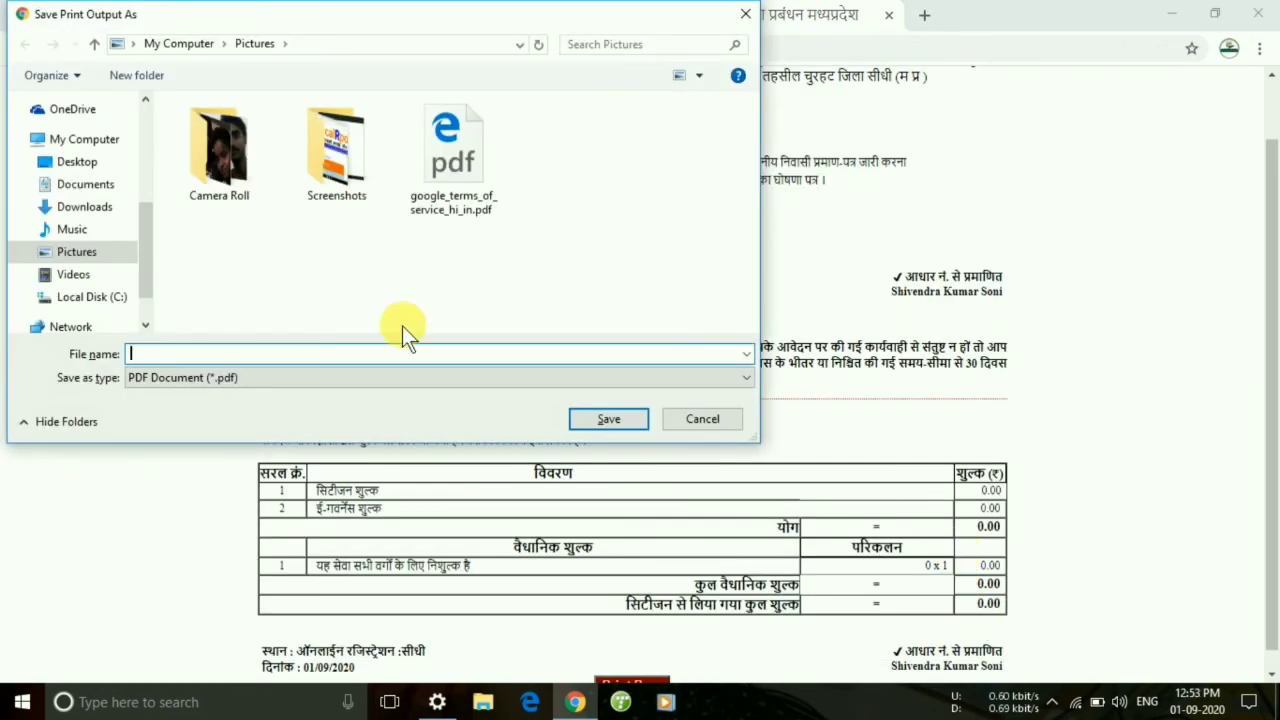
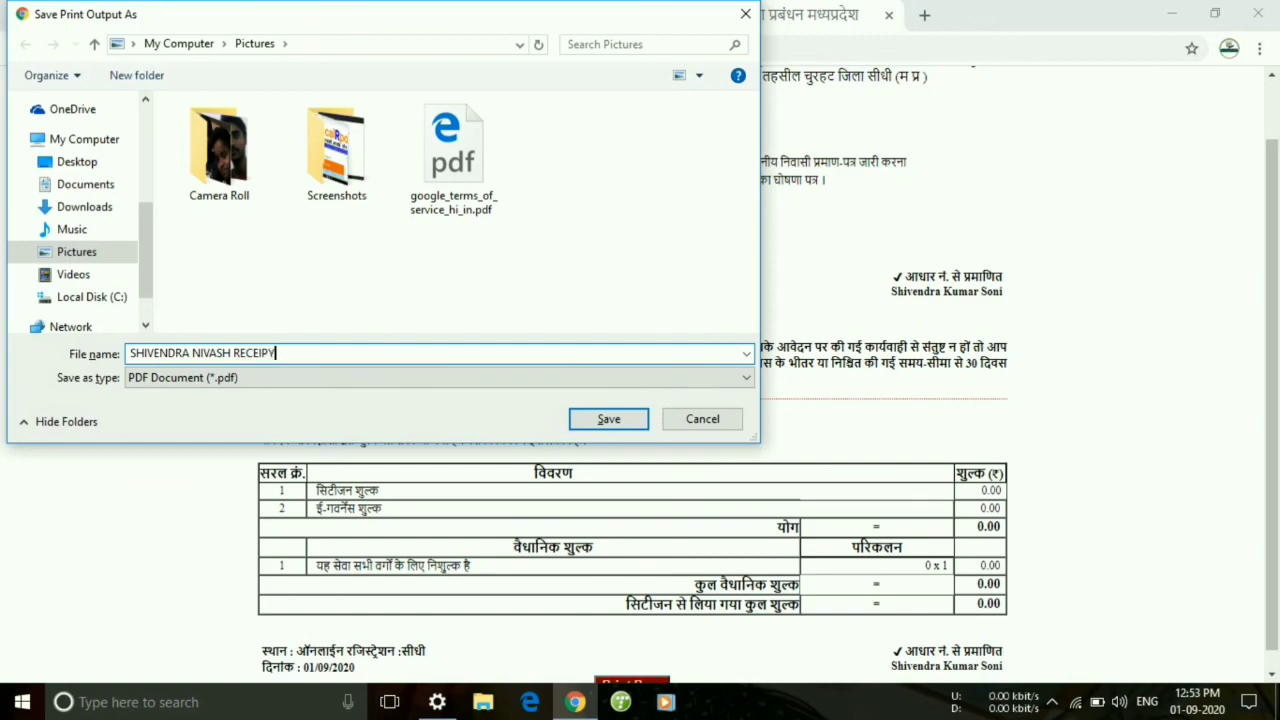